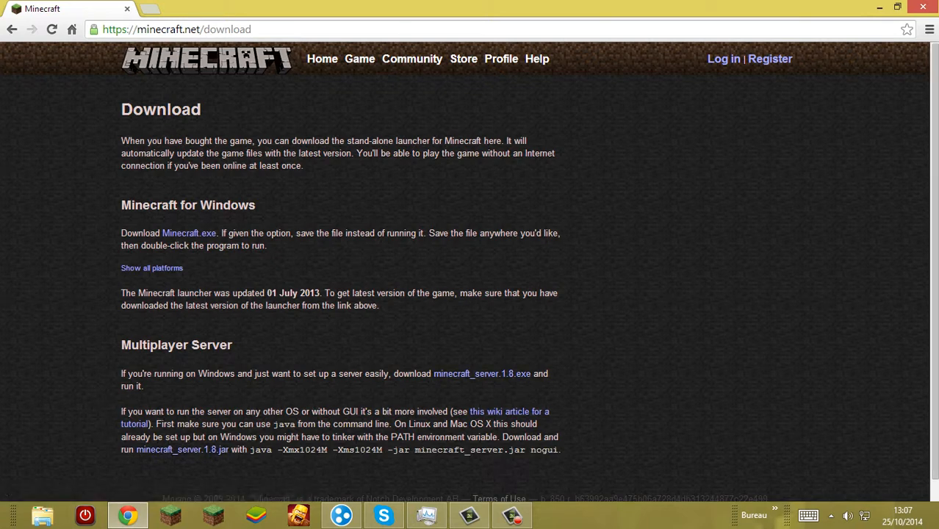
Step: Close the Minecraft download page, then open LogMeIn Hamachi to view its networks and minimize it
click(923, 7)
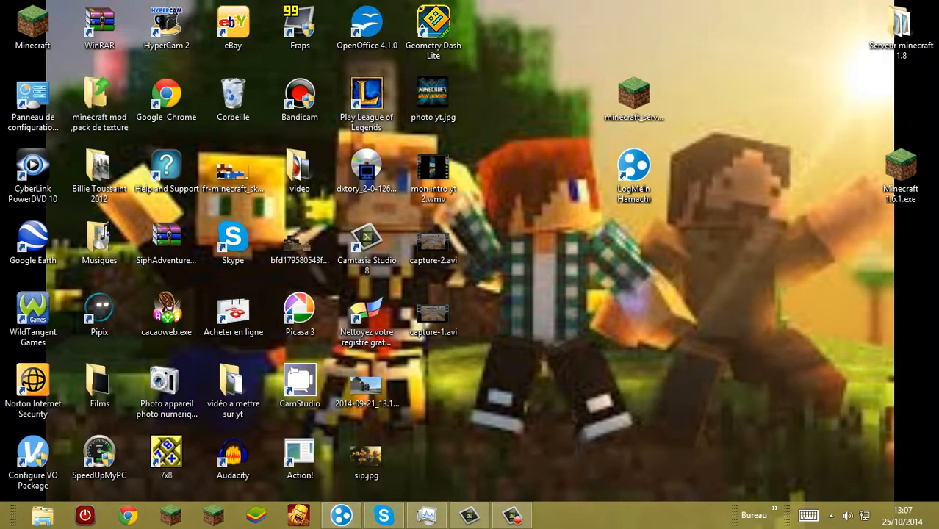
double_click(633, 169)
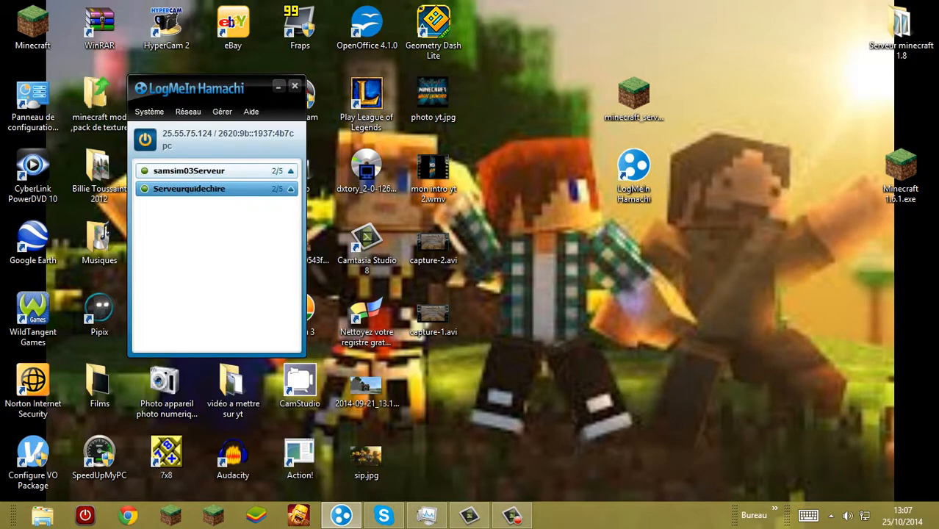
click(279, 86)
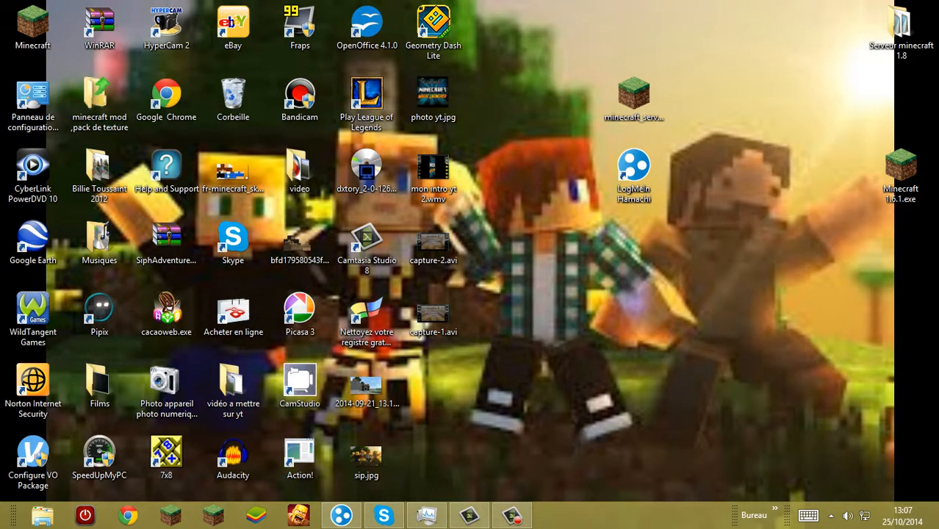
Step: Create a new folder named "Serveur Tuto" on the desktop
click(634, 95)
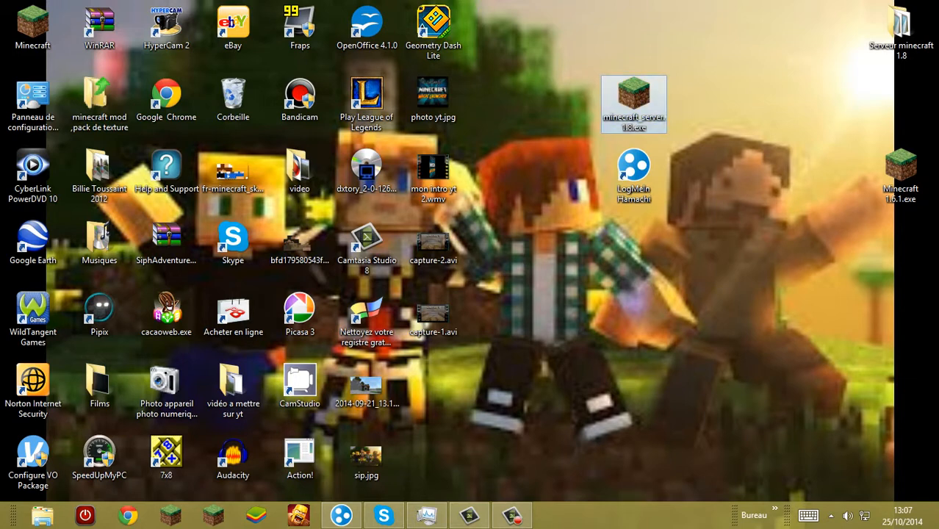
right_click(719, 177)
mouse_move(808, 320)
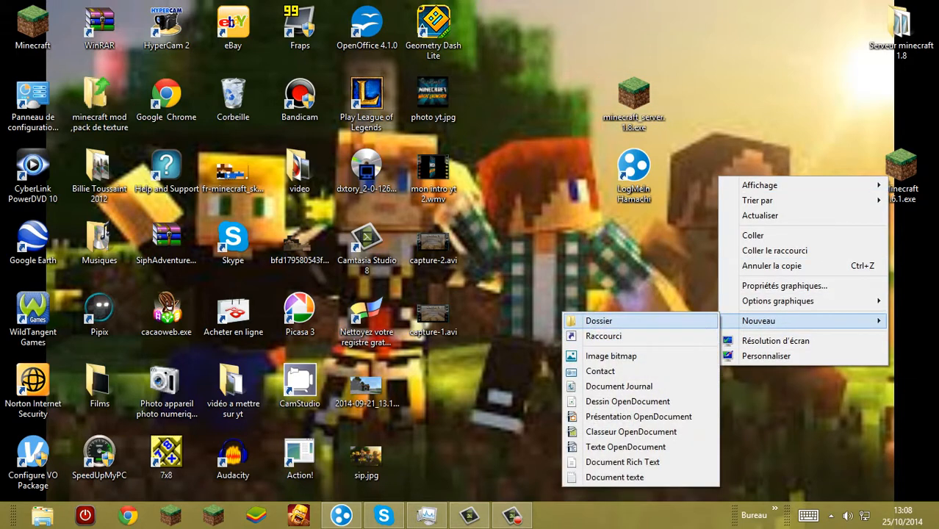
click(593, 319)
text(S)
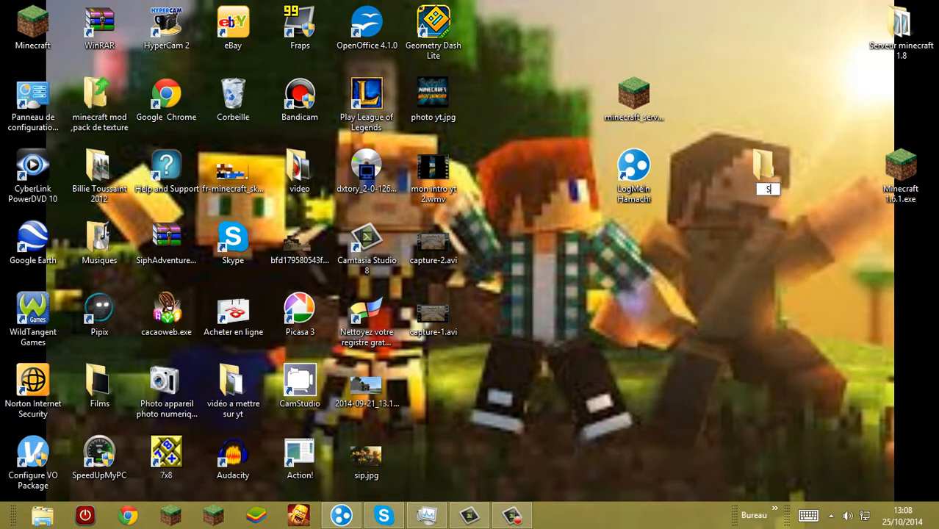
text(erveur Tuto)
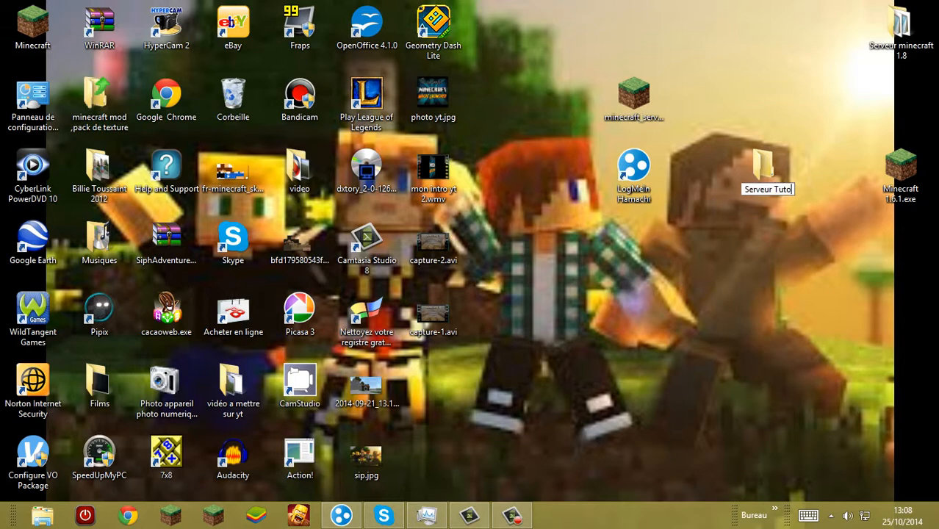
key(Return)
Step: Move minecraft_server.1.8.exe from the desktop into the Serveur Tuto folder and launch it from there
drag(633, 94, 760, 96)
double_click(765, 95)
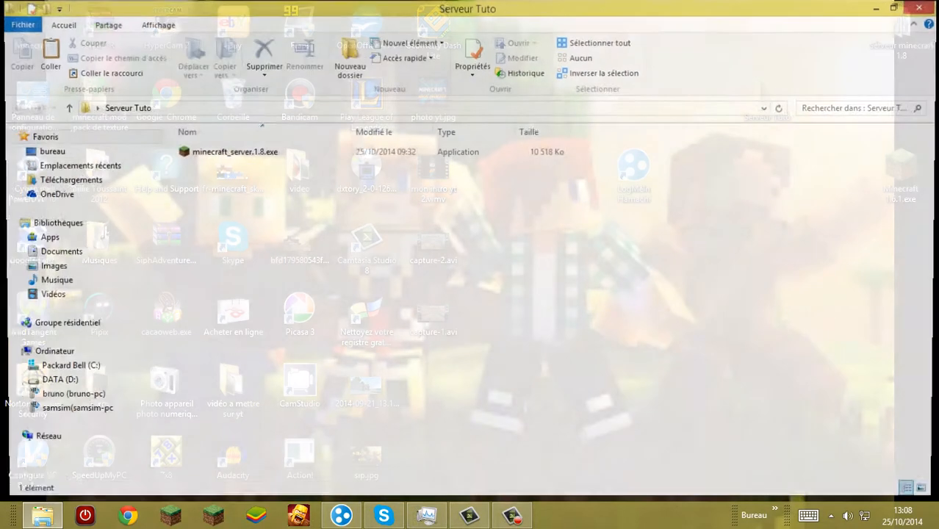
click(243, 152)
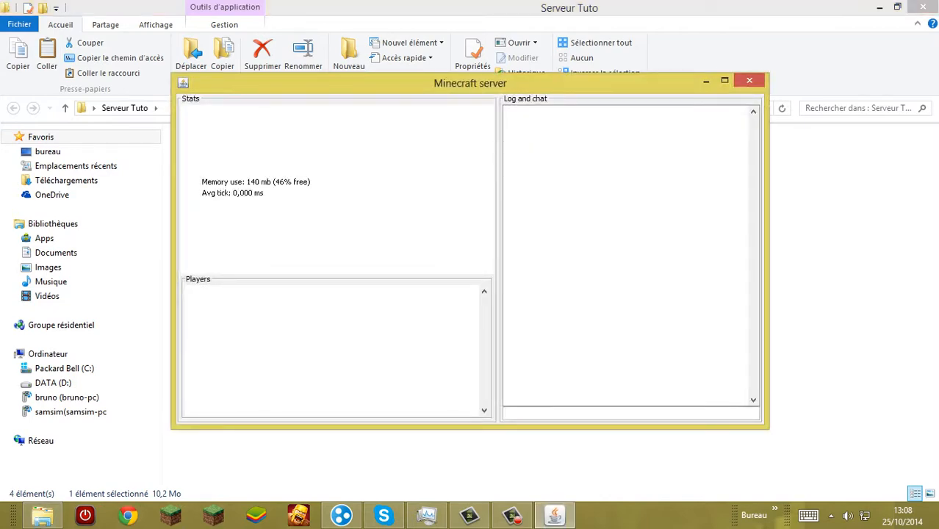
Step: Check the files generated in the Serveur Tuto folder, then shut down the server with the "stop" command
drag(428, 296, 483, 184)
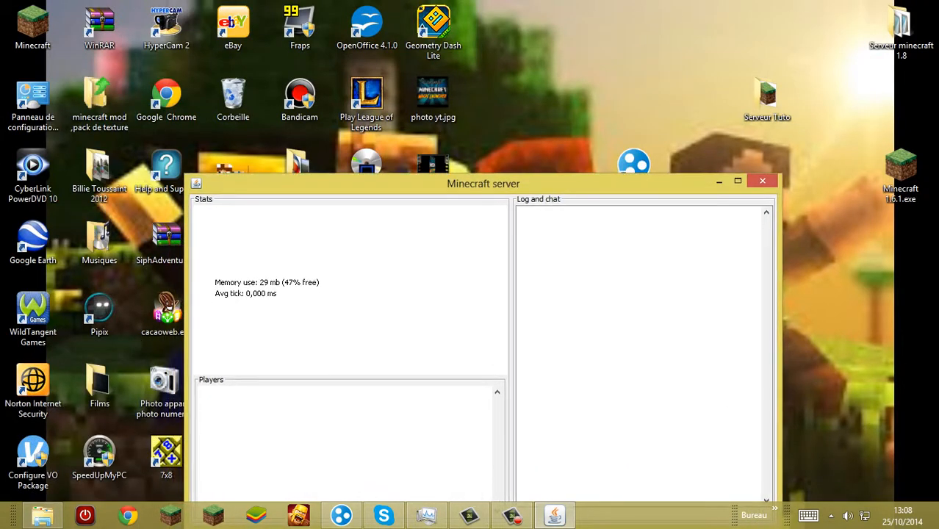
click(42, 516)
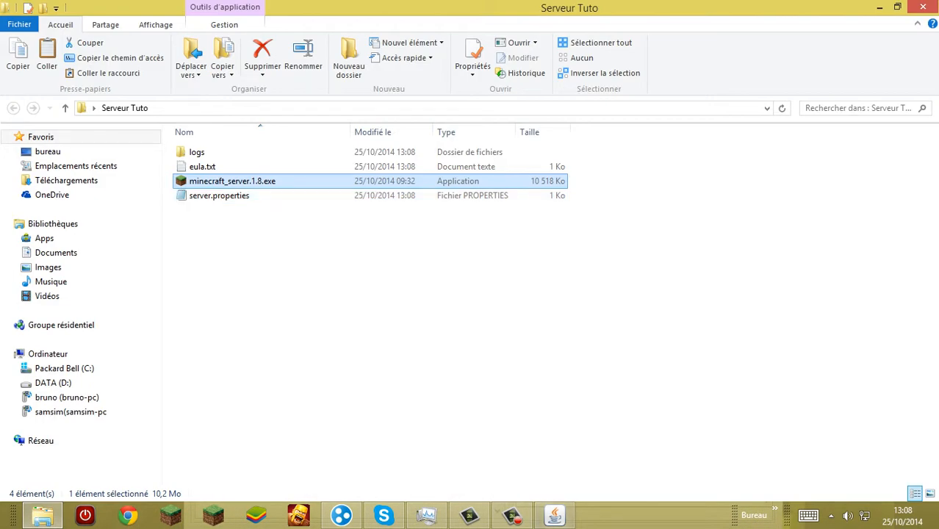
click(555, 515)
drag(483, 183, 490, 37)
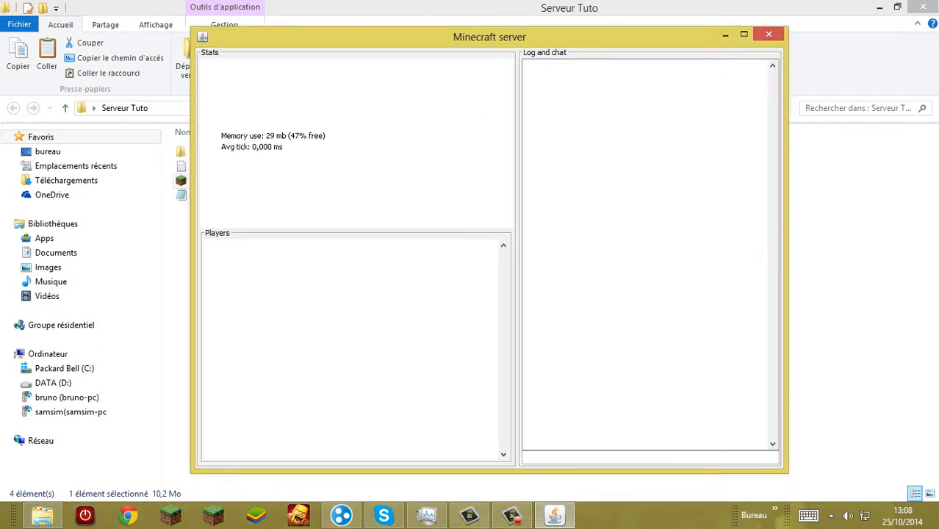
text(stop)
key(Return)
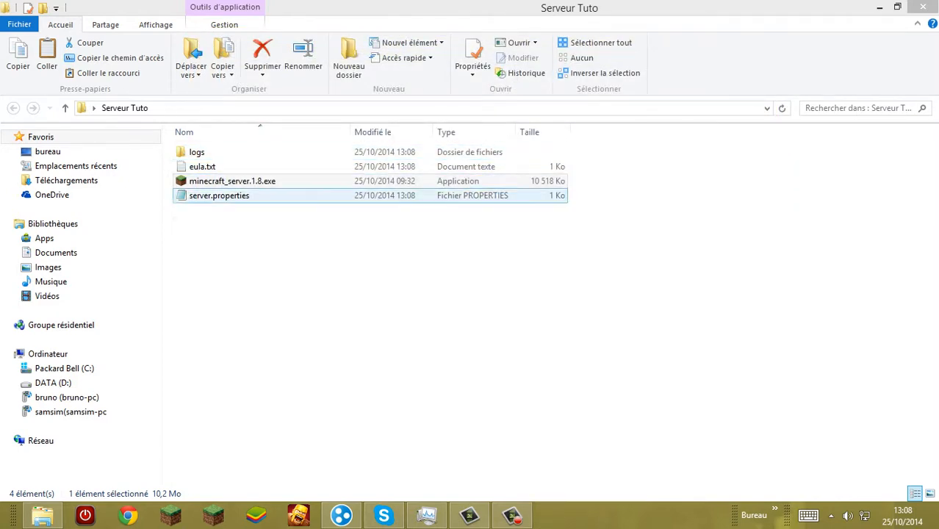
Step: Accept the EULA by setting eula=true in eula.txt, then save and close the file
double_click(203, 167)
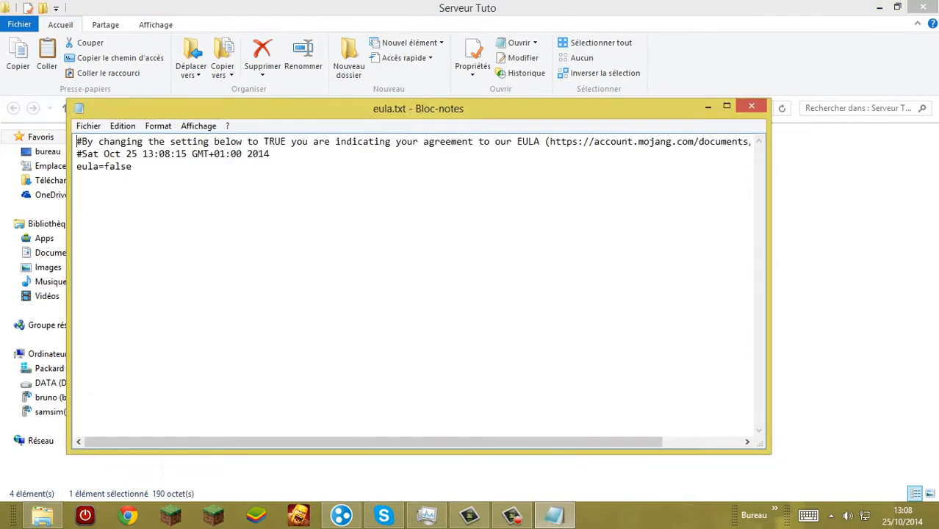
key(shift+Left)
key(shift+Left)
key(shift+Left)
key(shift+Left)
key(shift+Left)
key(BackSpace)
text(true)
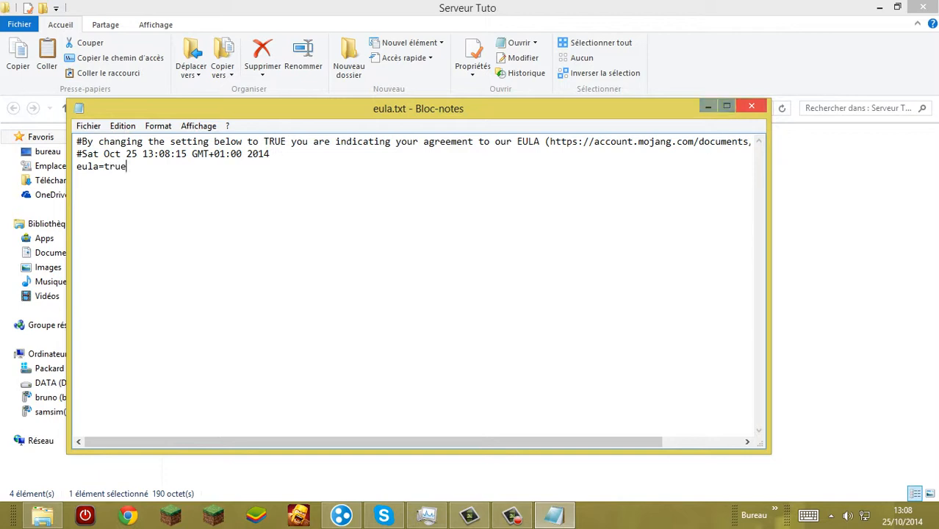
click(751, 107)
key(Return)
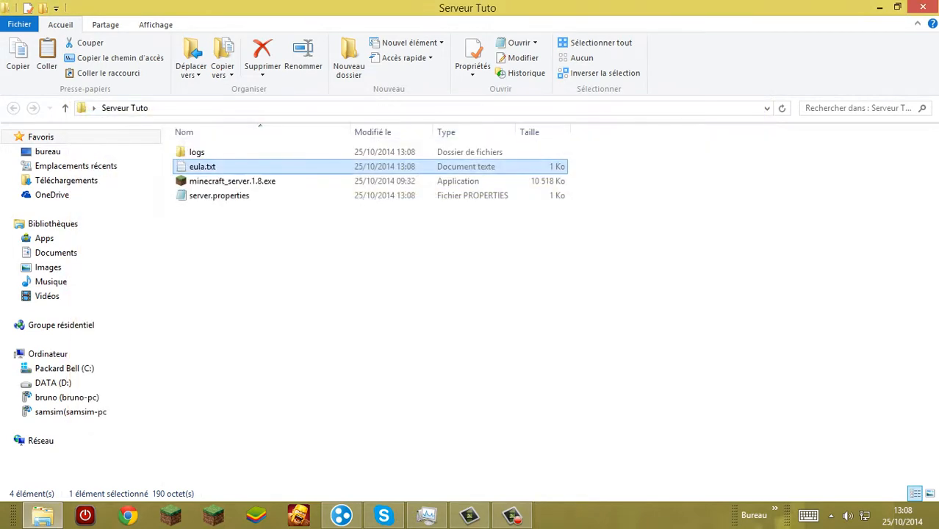
Step: Run minecraft_server.1.8.exe again to generate the remaining server files, then shut it down with the "stop" command
click(233, 182)
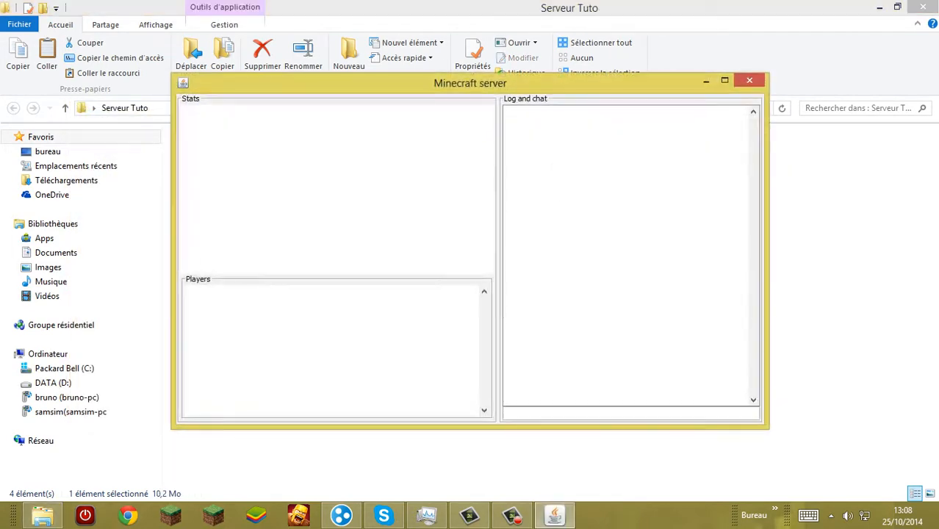
drag(470, 83, 533, 261)
click(42, 515)
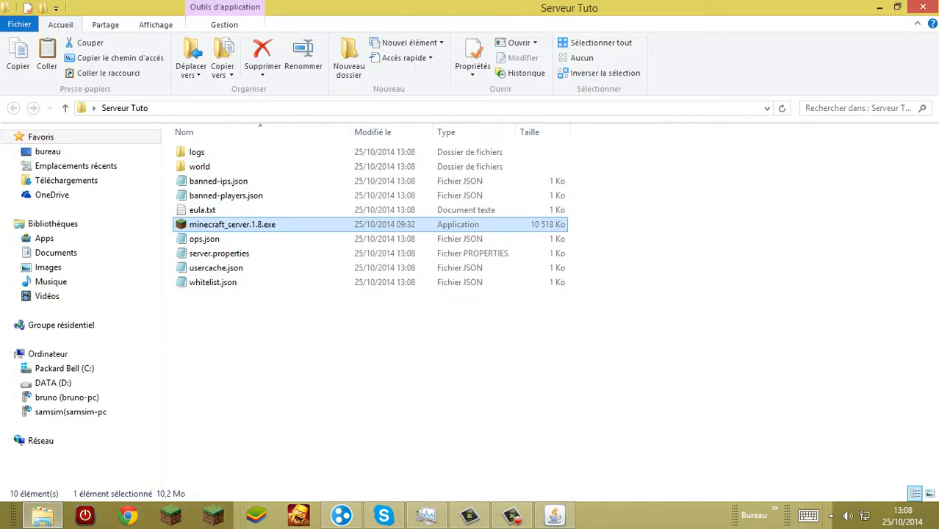
click(555, 515)
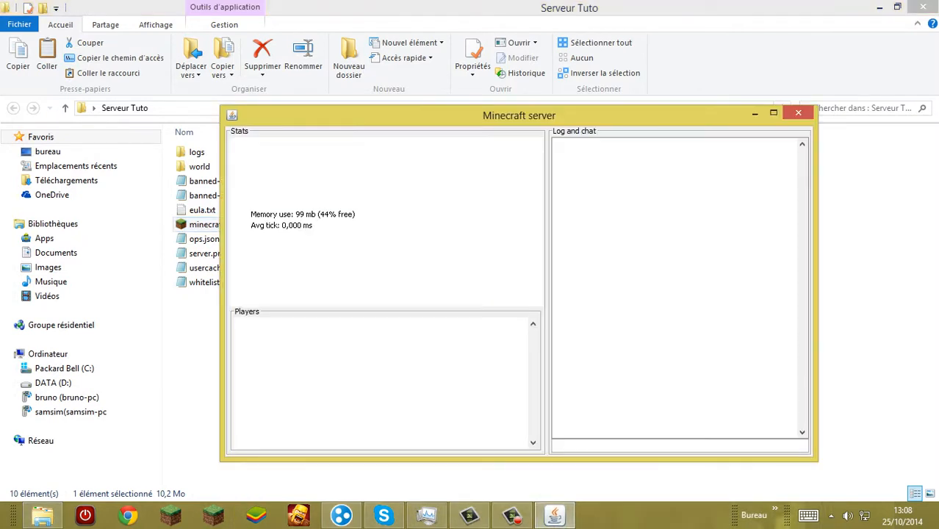
text(stop)
key(Return)
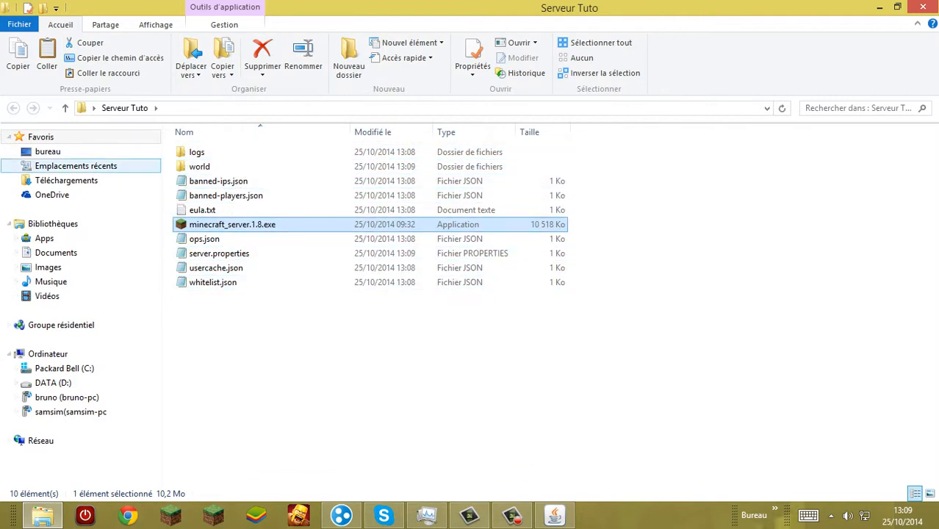
Step: Look inside the logs and world folders of Serveur Tuto, returning to the main folder after each
double_click(196, 151)
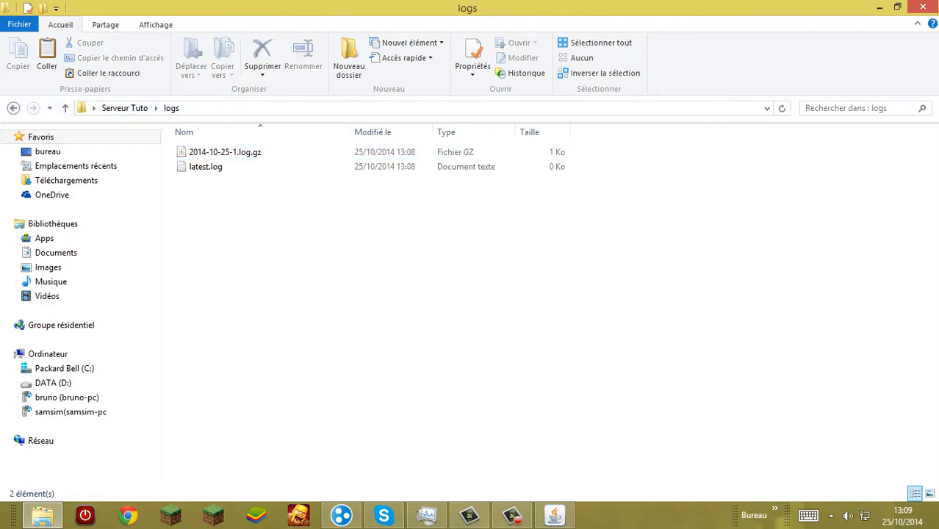
click(13, 108)
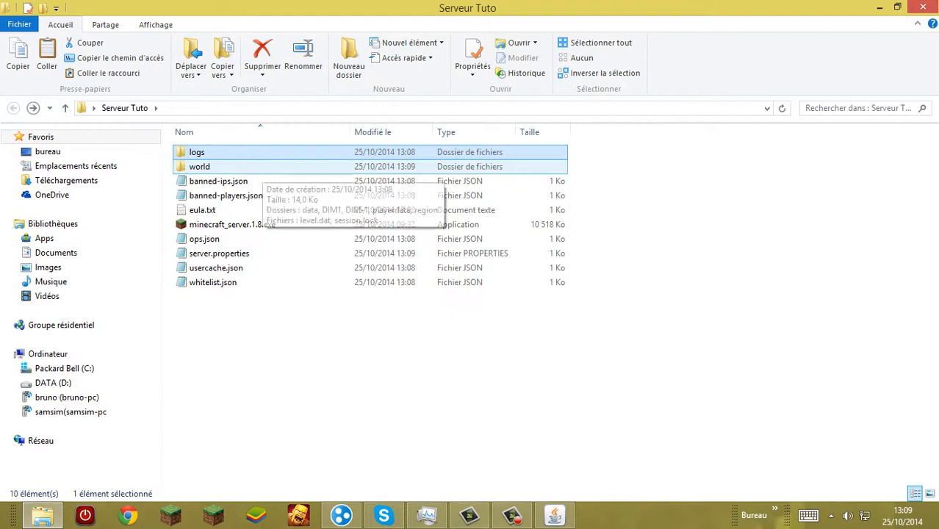
double_click(264, 168)
click(13, 108)
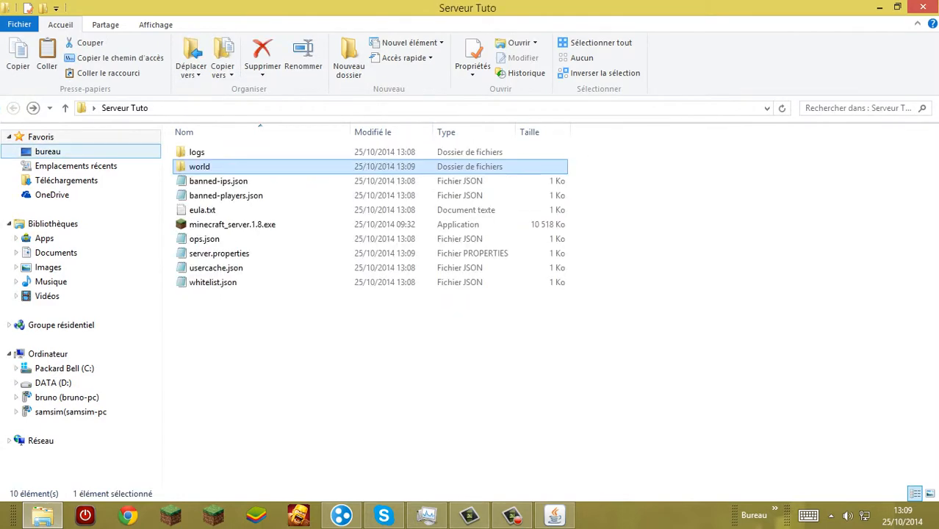
Step: View the contents of banned-ips.json, ops.json and whitelist.json, closing each file without changes
double_click(218, 181)
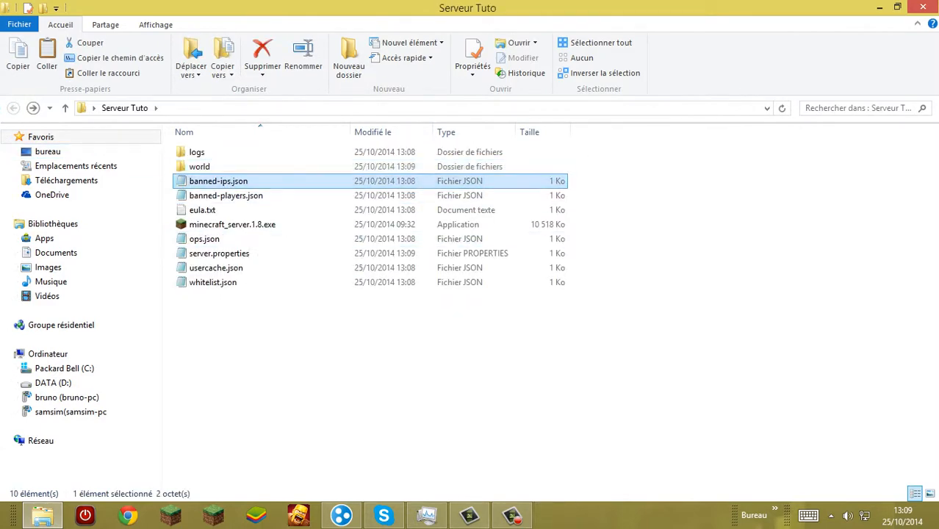
click(752, 107)
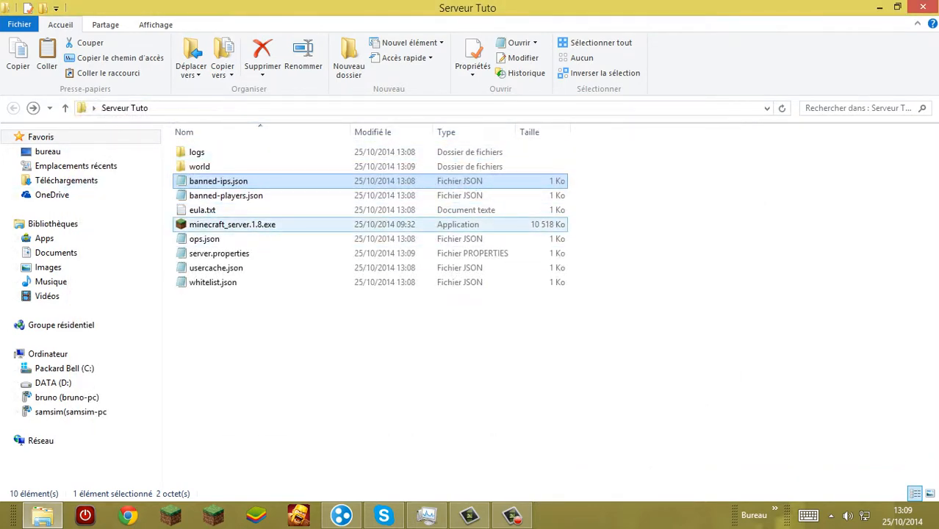
double_click(205, 239)
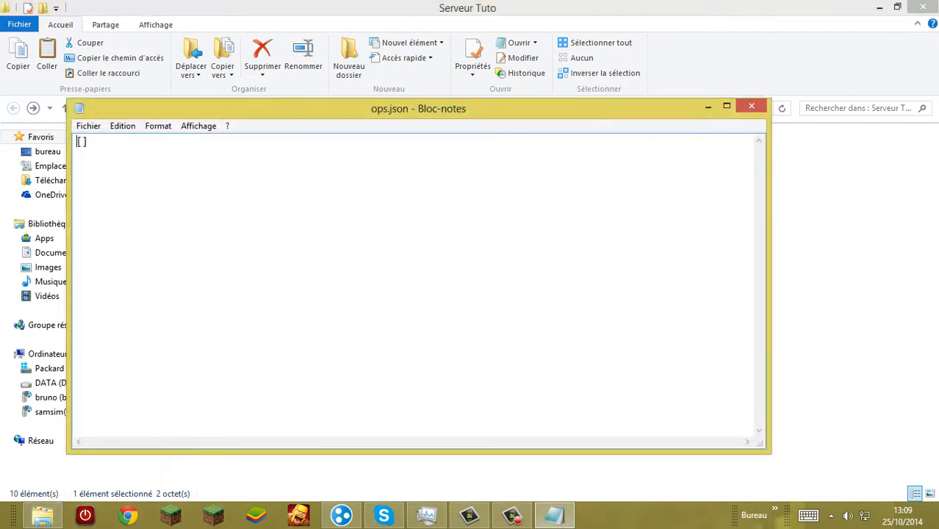
click(751, 105)
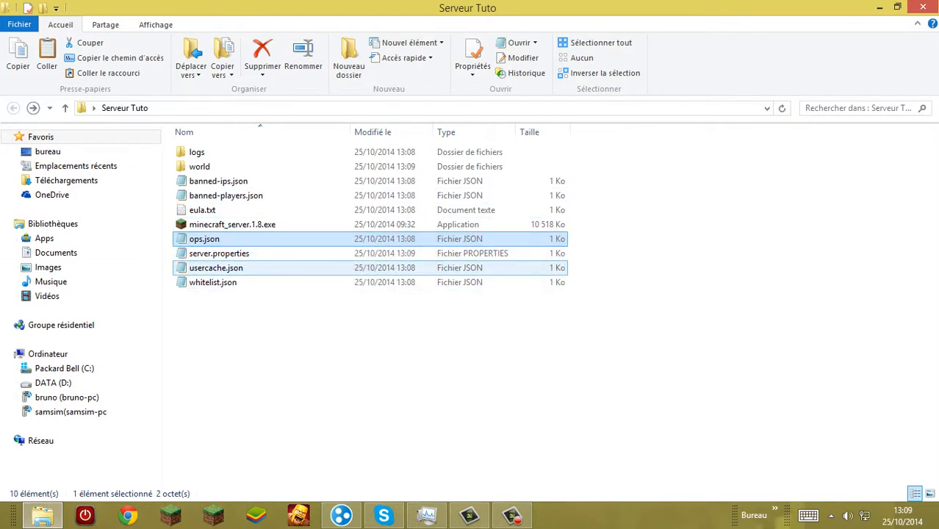
double_click(212, 283)
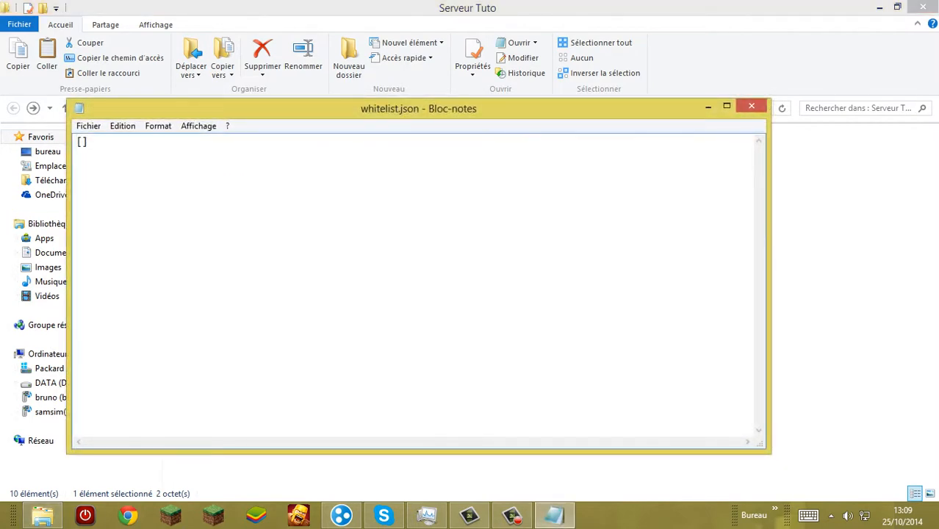
click(752, 106)
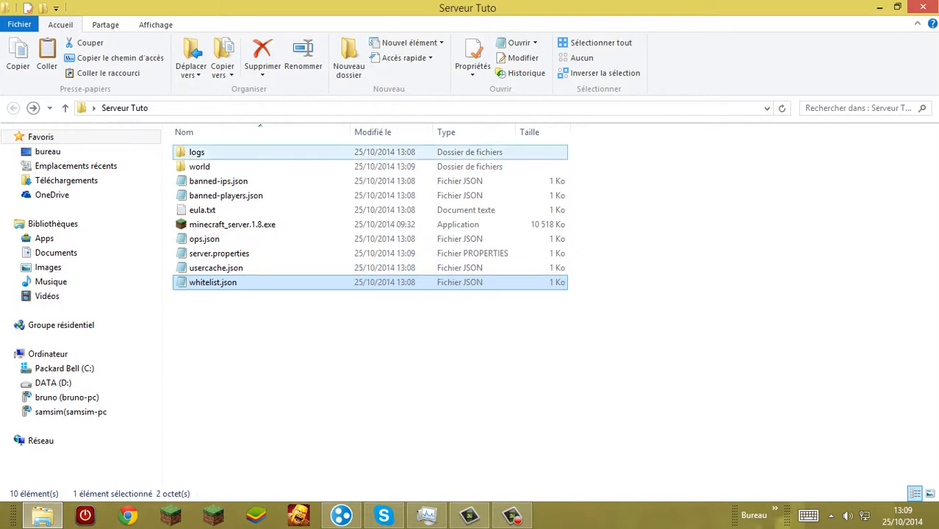
Step: Relaunch minecraft_server.1.8.exe and dismiss the Ad-Aware antivirus window covering the server console
click(255, 224)
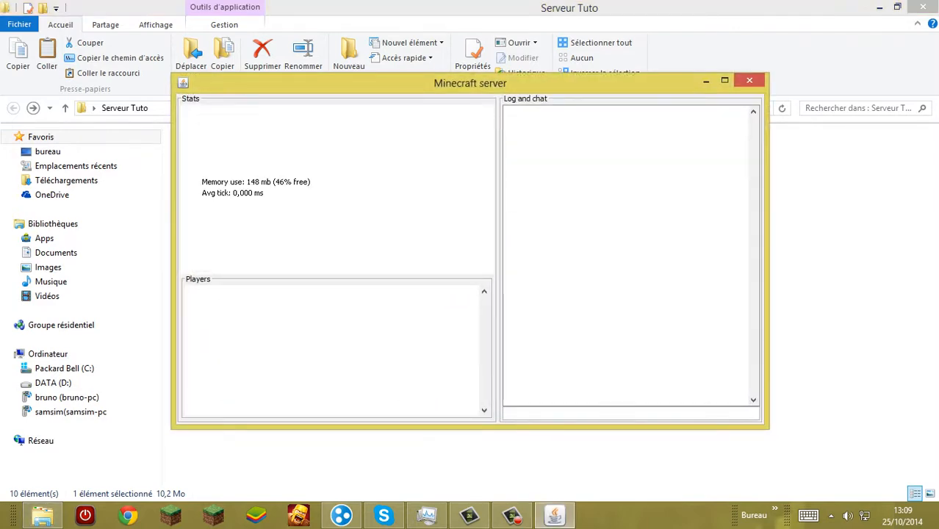
drag(470, 83, 542, 86)
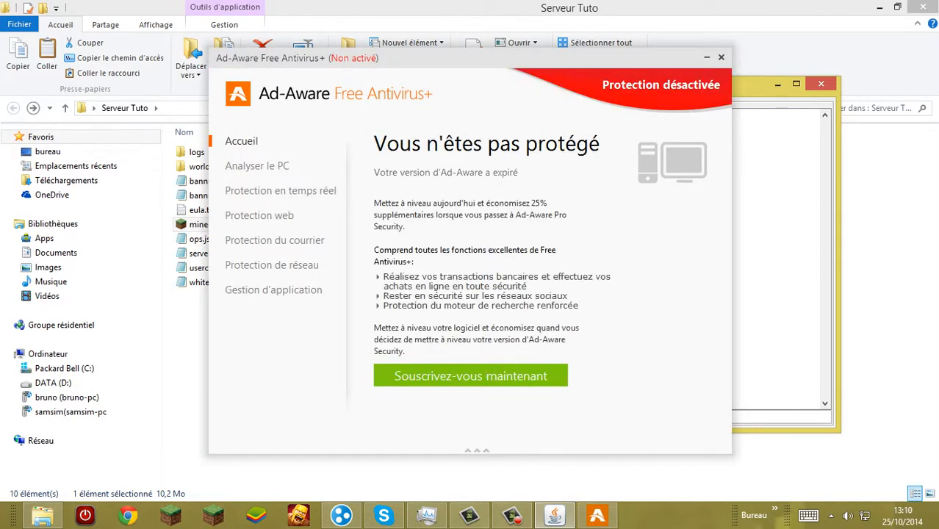
click(721, 57)
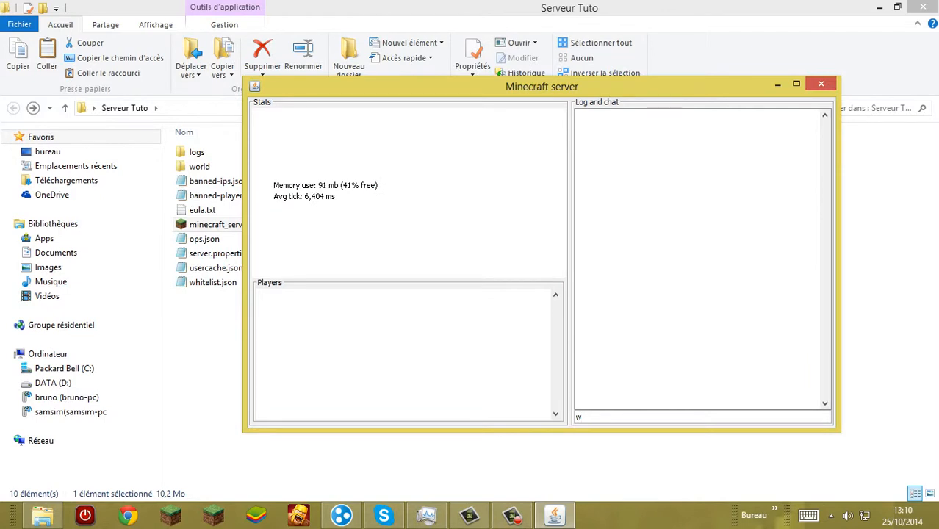
Step: Run the "whitelist add" command in the server console with the player's username
text(hi)
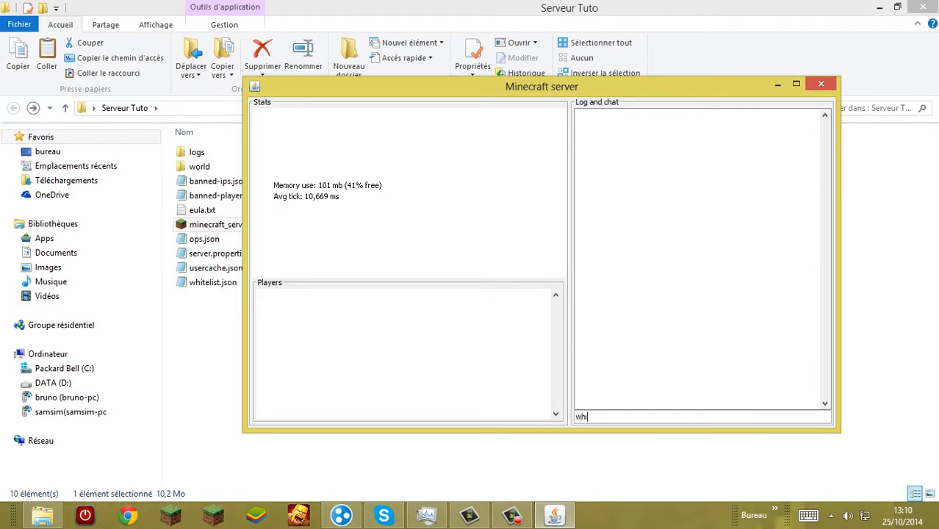
text(telist)
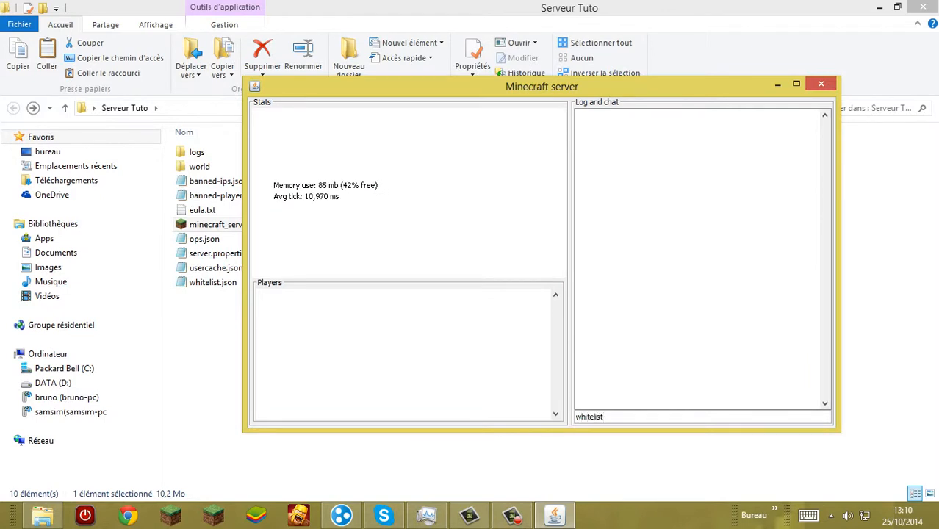
text( add samsam)
key(Return)
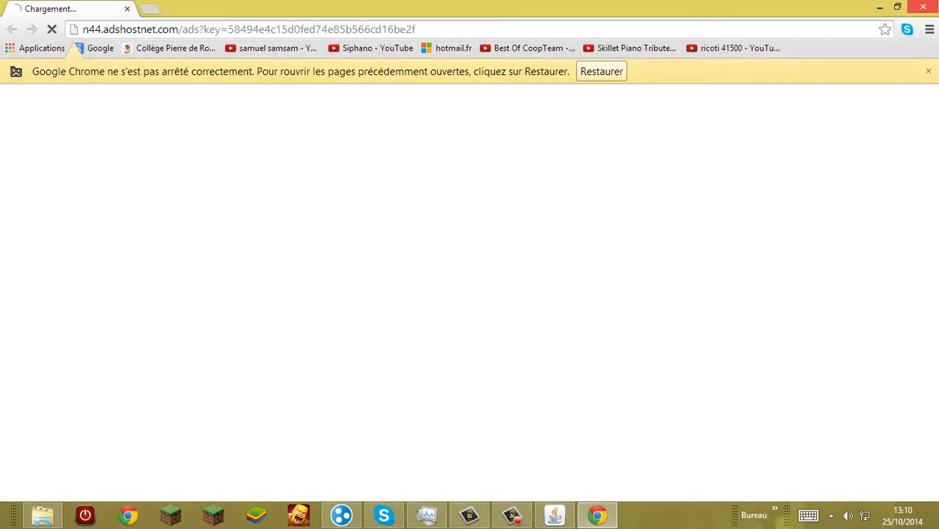
Step: Force-quit the Google Chrome ad window with Task Manager, and minimize Task Manager and the Minecraft server console
click(426, 515)
click(140, 124)
click(140, 106)
click(256, 270)
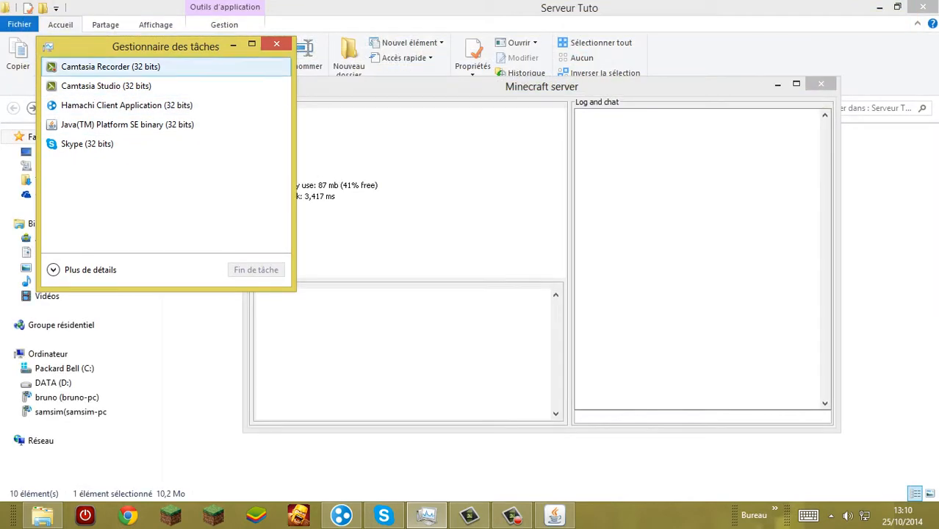
click(233, 45)
click(821, 84)
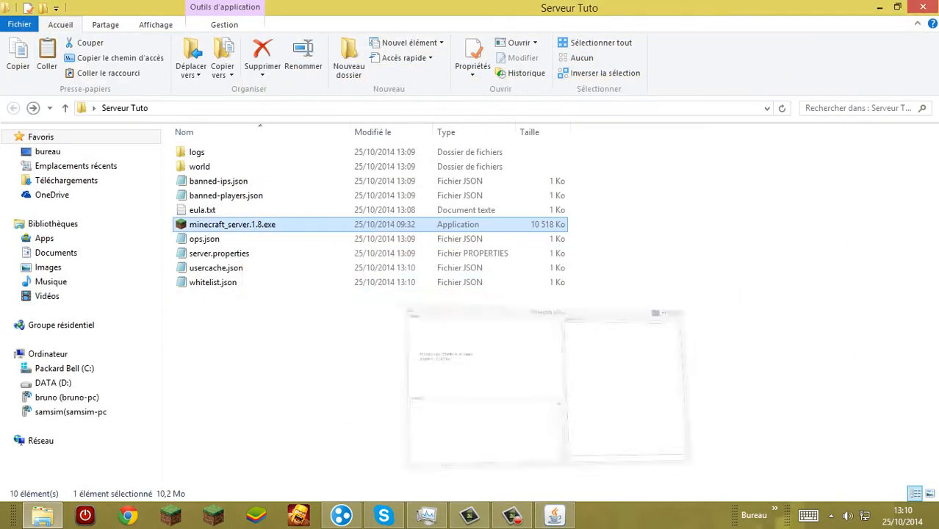
Step: Check the player entry recorded in whitelist.json and close the file without changes
double_click(212, 282)
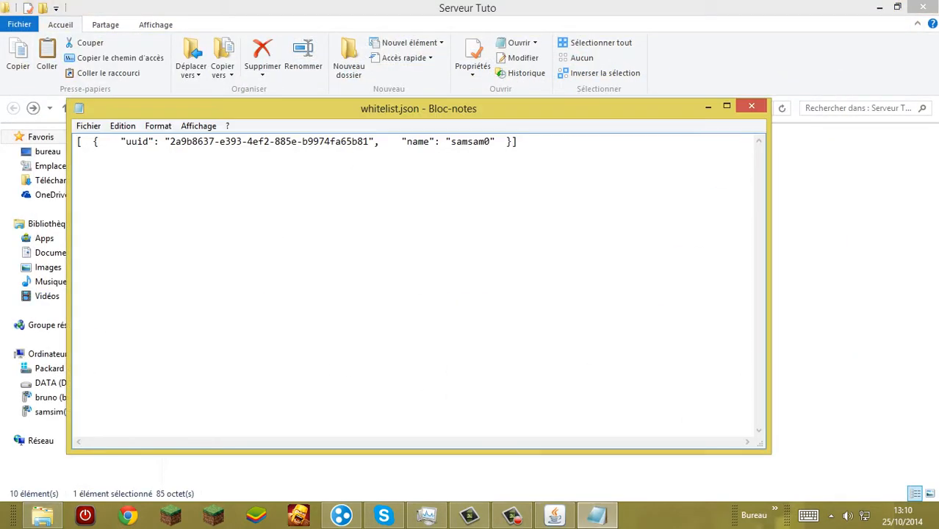
drag(491, 142, 444, 141)
click(502, 142)
click(752, 105)
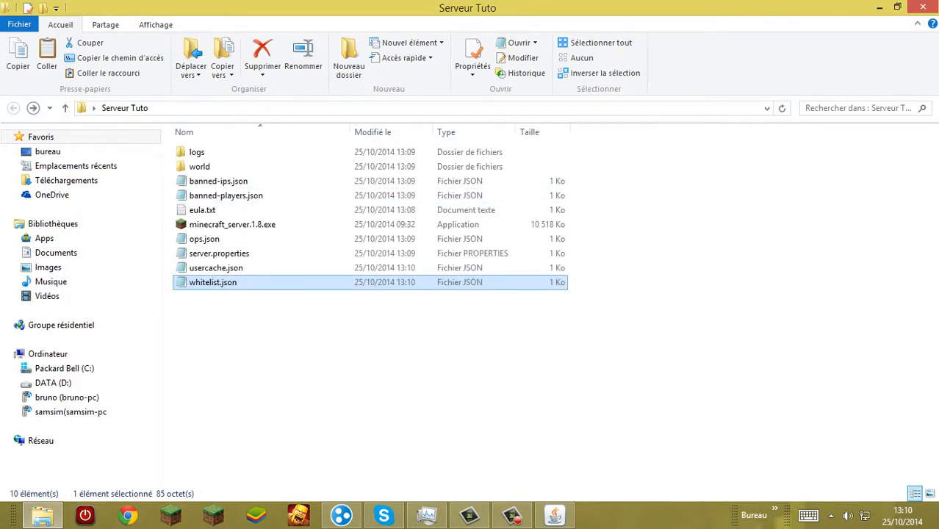
Step: Run the "whitelist add" command in the Minecraft server console with a second player's username
click(555, 516)
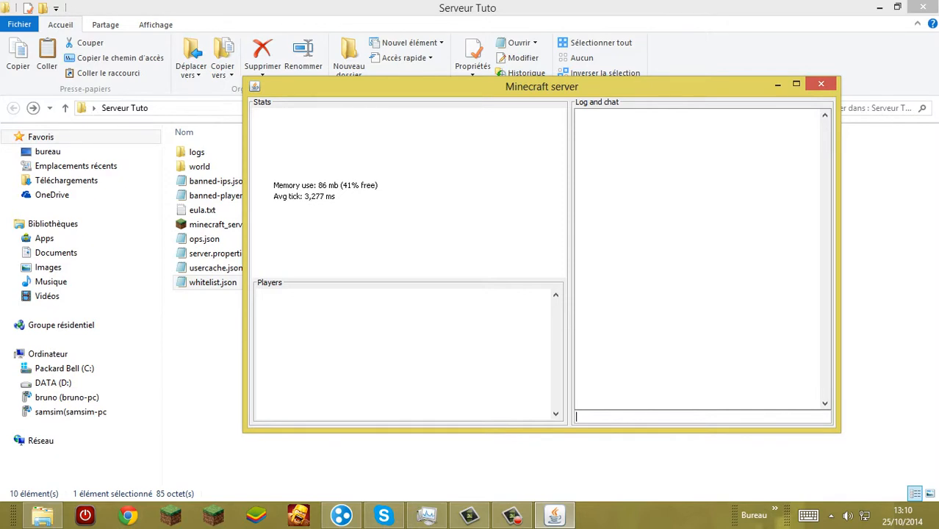
text(whitelist add be)
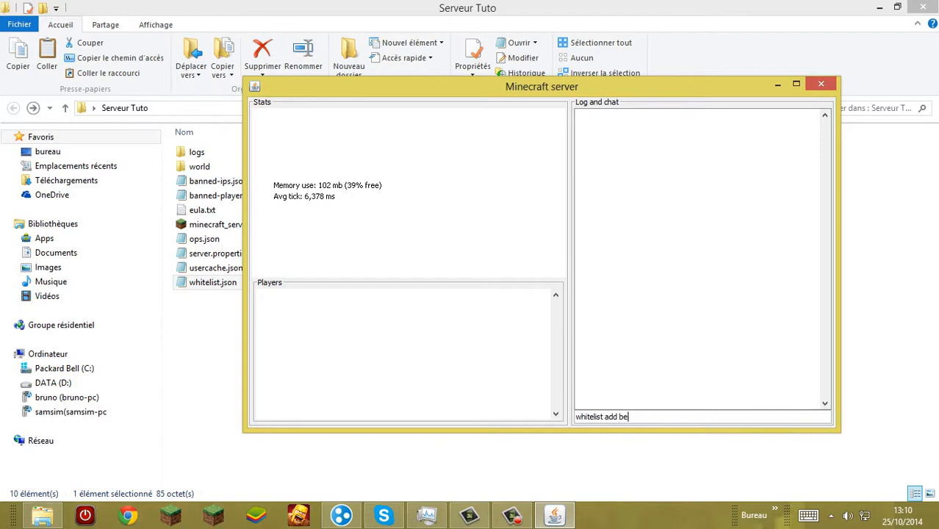
text(nbou)
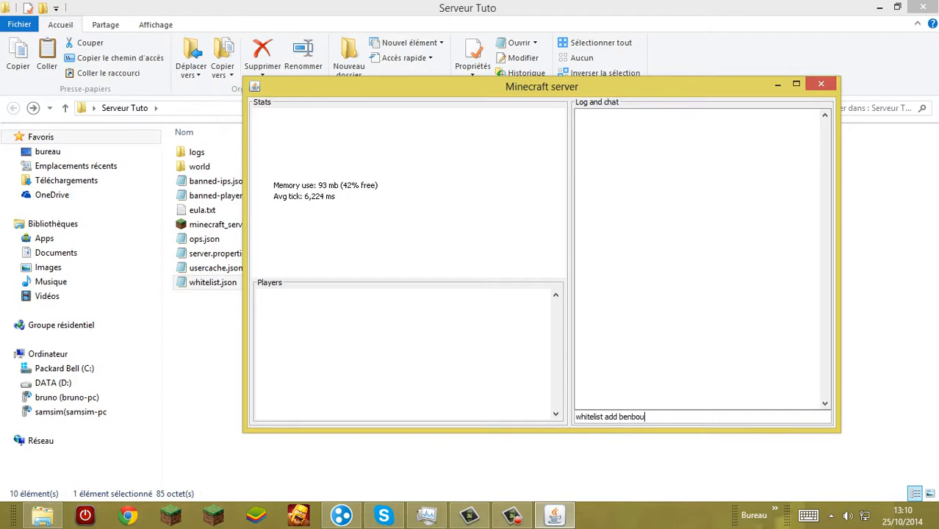
text(ftou)
key(Return)
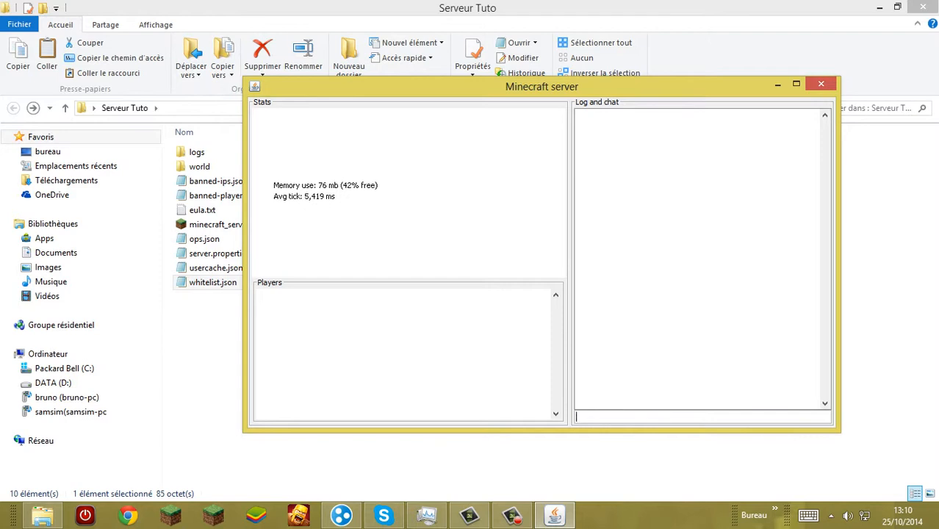
Step: Reopen whitelist.json, read its single line through to the end for the second player's entry, and close it
double_click(212, 283)
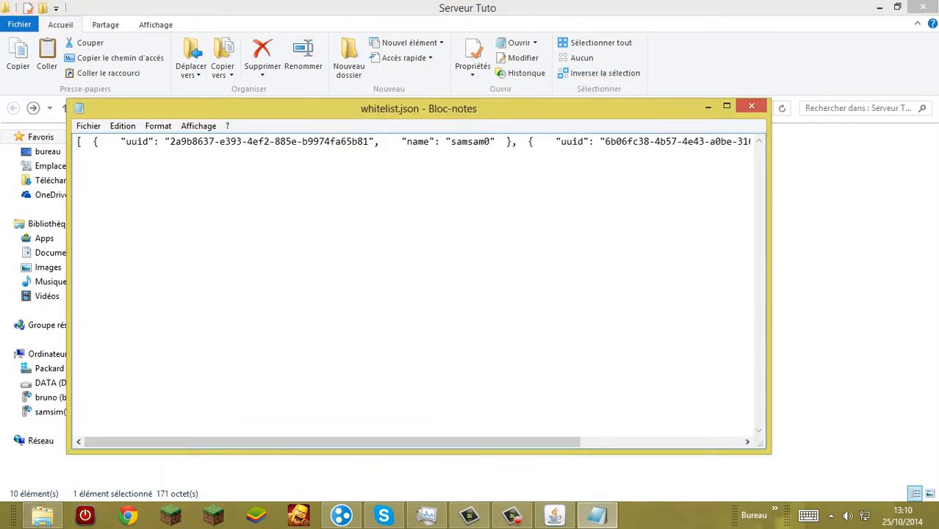
drag(332, 442, 496, 442)
click(752, 106)
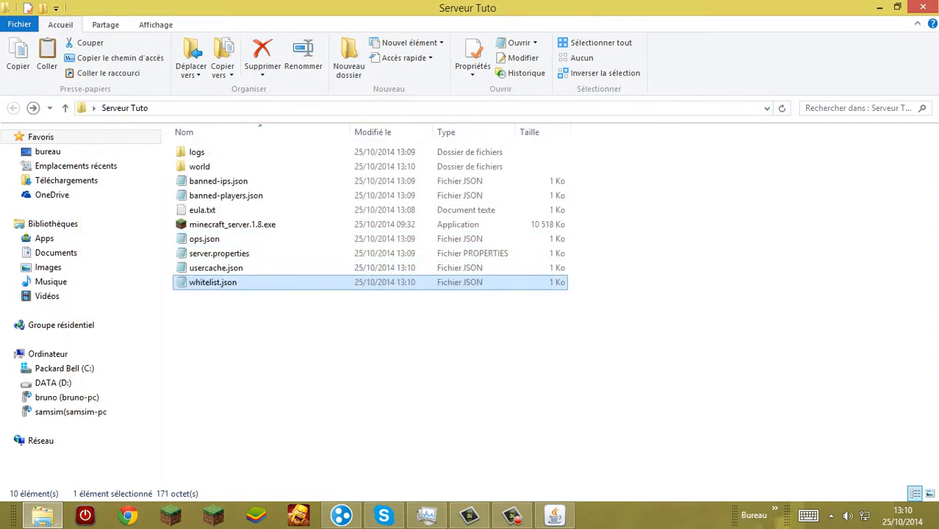
Step: Give the first player operator rights with the "op" command in the Minecraft server console
click(555, 516)
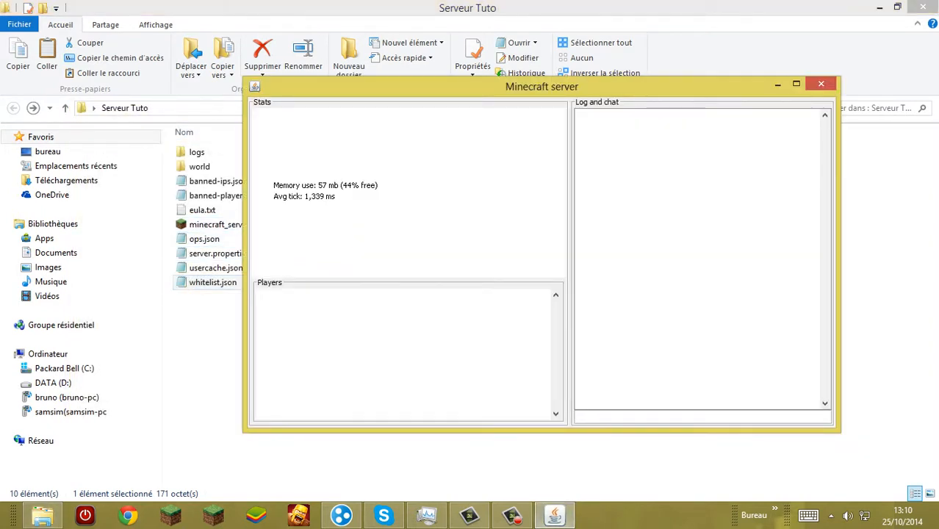
text(op samsam0)
key(Return)
Step: Check the first player's entry in ops.json and close the file without changes
double_click(204, 239)
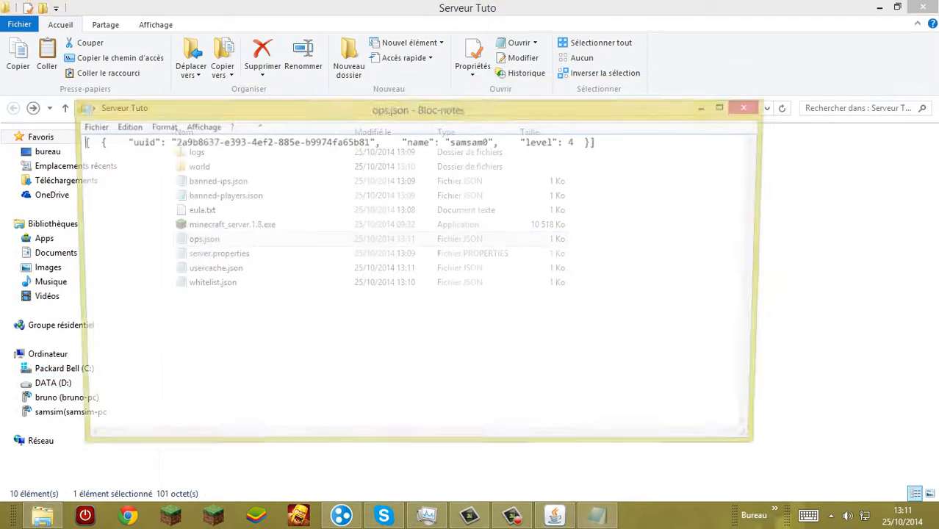
drag(456, 142, 490, 142)
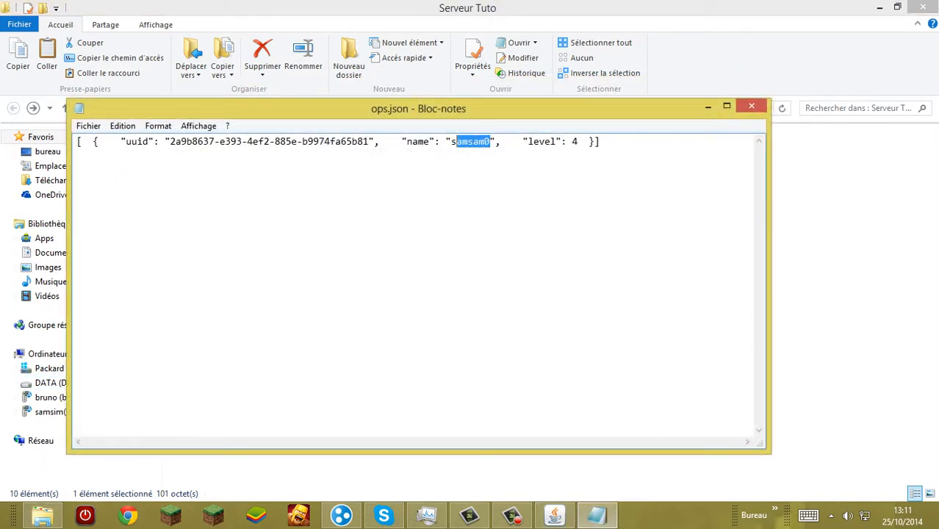
click(751, 106)
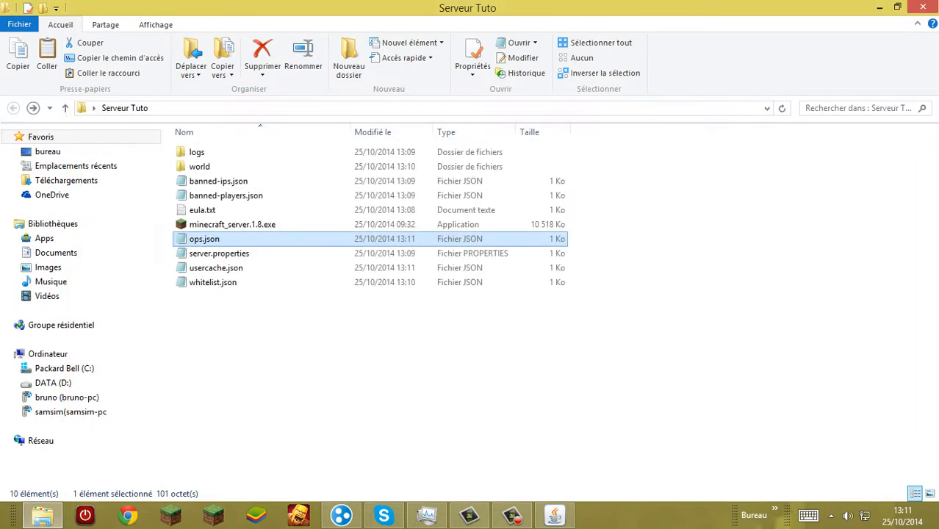
Step: Run the "op" command in the Minecraft server console with the second player's username
click(219, 254)
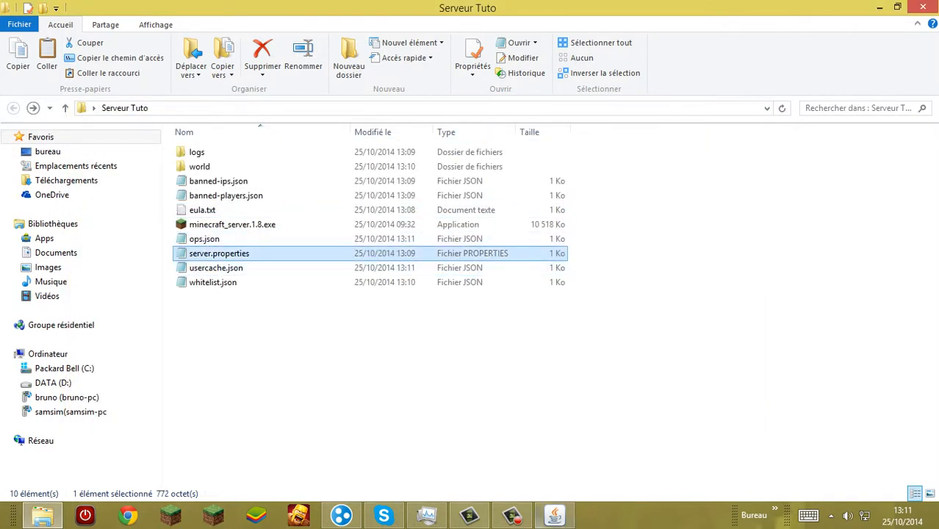
click(555, 516)
text(o)
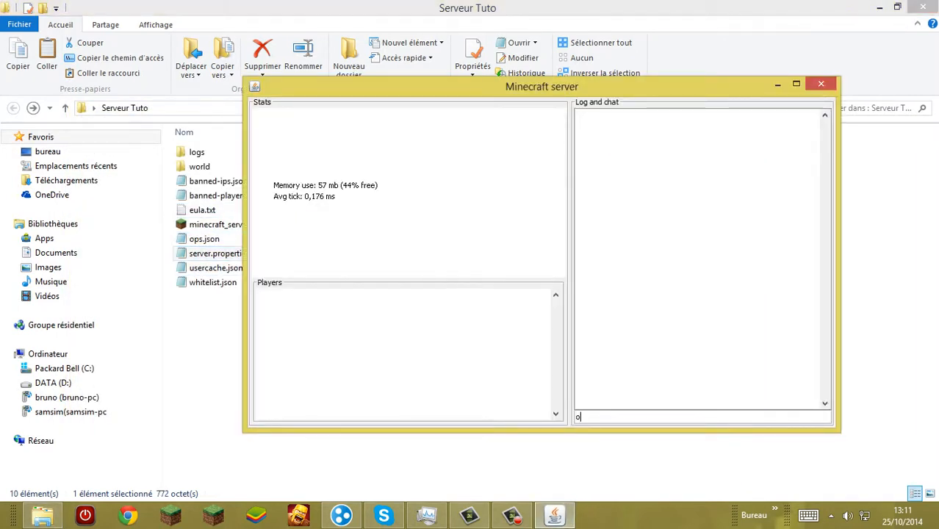
text(p benbouftou)
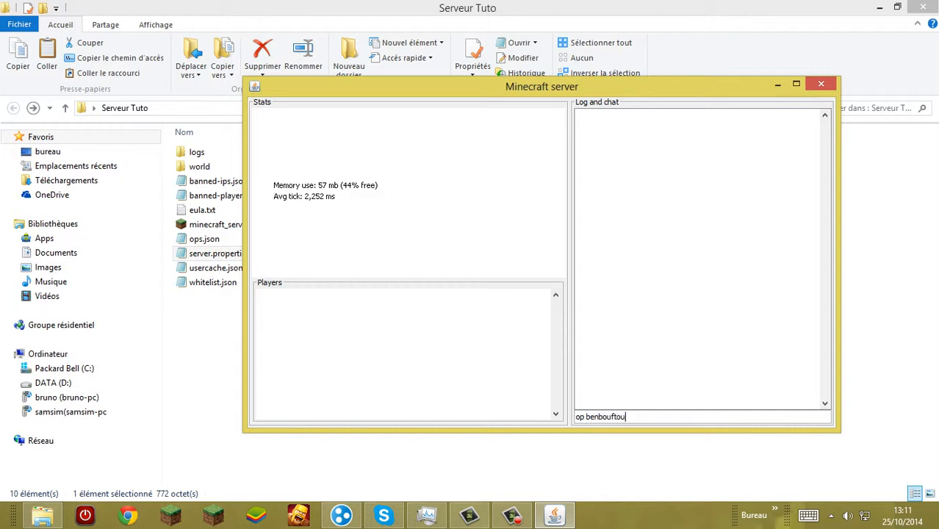
key(Return)
Step: Reopen ops.json, read its line through to the second operator's entry, and close it
double_click(208, 239)
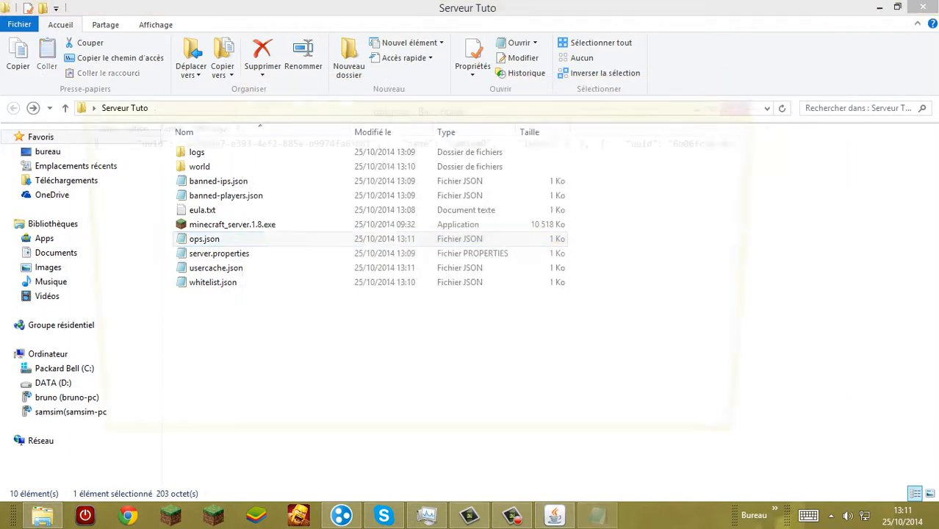
drag(367, 443, 607, 443)
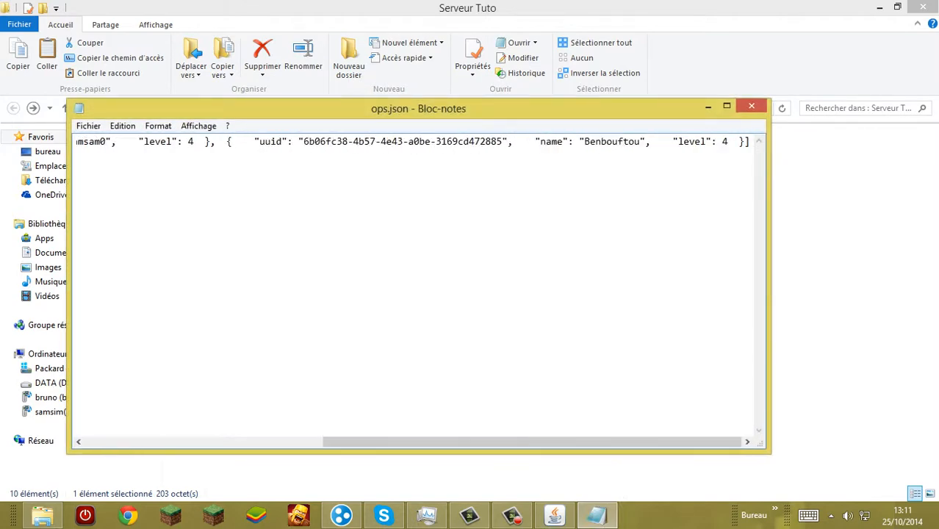
click(751, 106)
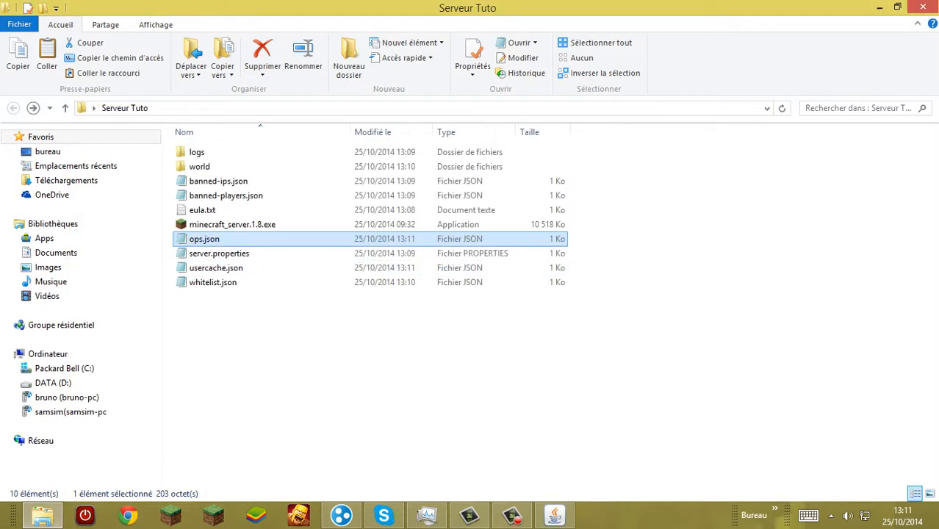
Step: Shut down the Minecraft server by running the "stop" command in its console
click(540, 346)
click(555, 516)
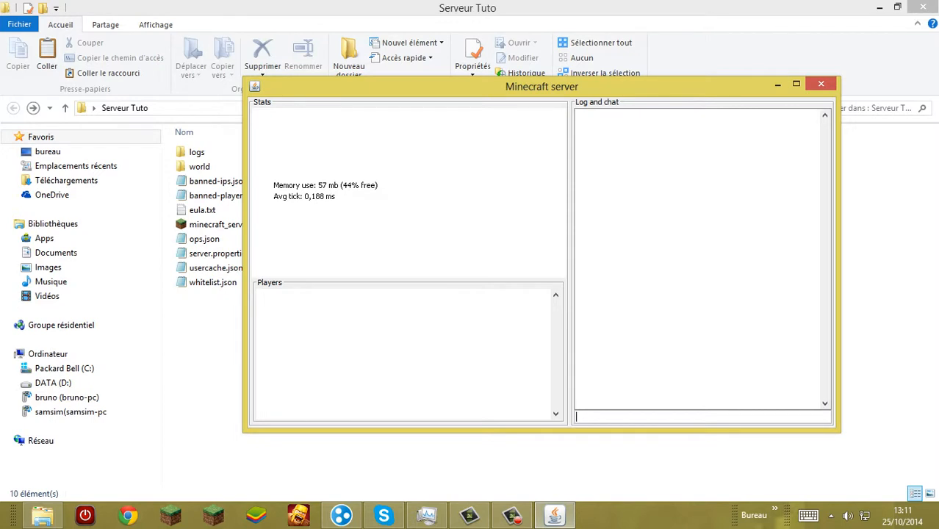
text(stop)
key(Return)
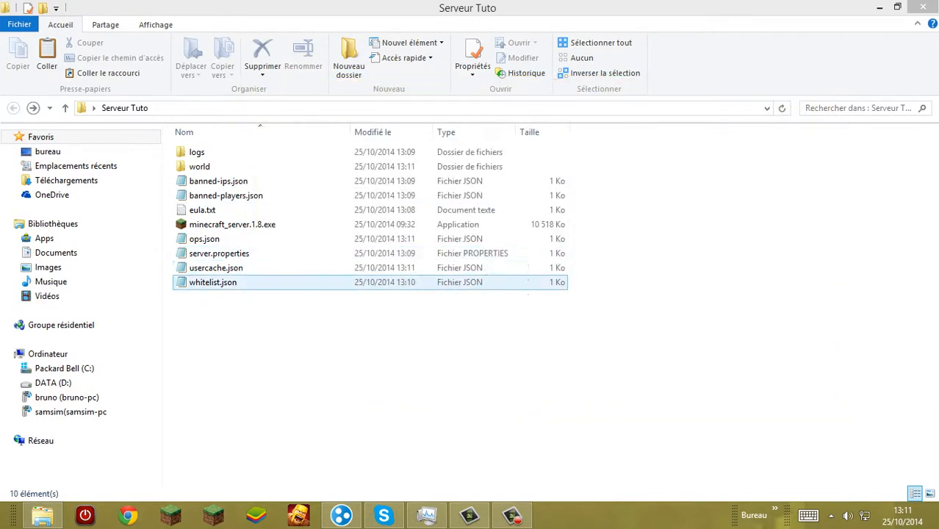
Step: Open server.properties in a maximized window and set level-name to Tuto
double_click(219, 254)
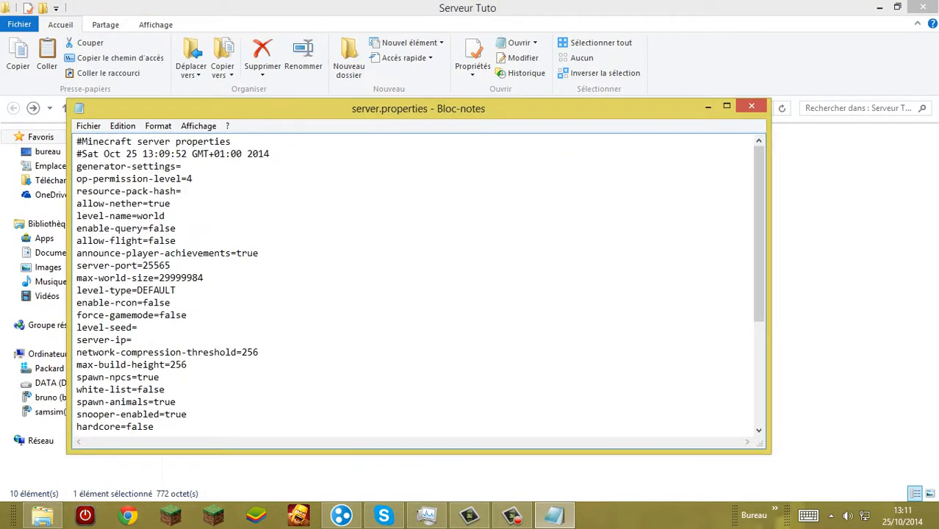
click(727, 106)
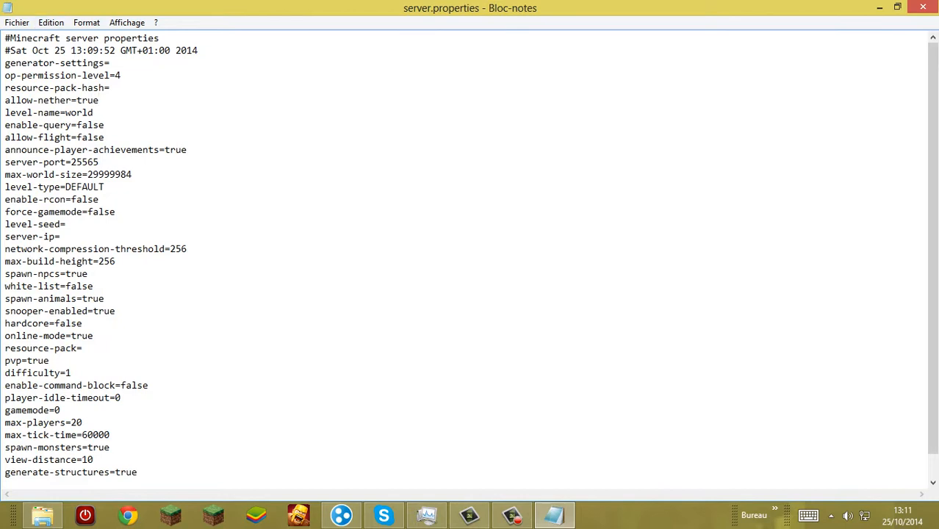
key(Down)
key(shift+Left)
key(shift+Left)
key(shift+Left)
key(shift+Left)
key(shift+Left)
key(BackSpace)
text(Tuto)
Step: Set allow-flight to true in server.properties
click(105, 138)
key(BackSpace)
key(BackSpace)
key(BackSpace)
key(BackSpace)
key(BackSpace)
text(true)
Step: Set announce-player-achievements to false in server.properties
key(Down)
key(End)
key(shift+Left)
key(shift+Left)
key(shift+Left)
key(shift+Left)
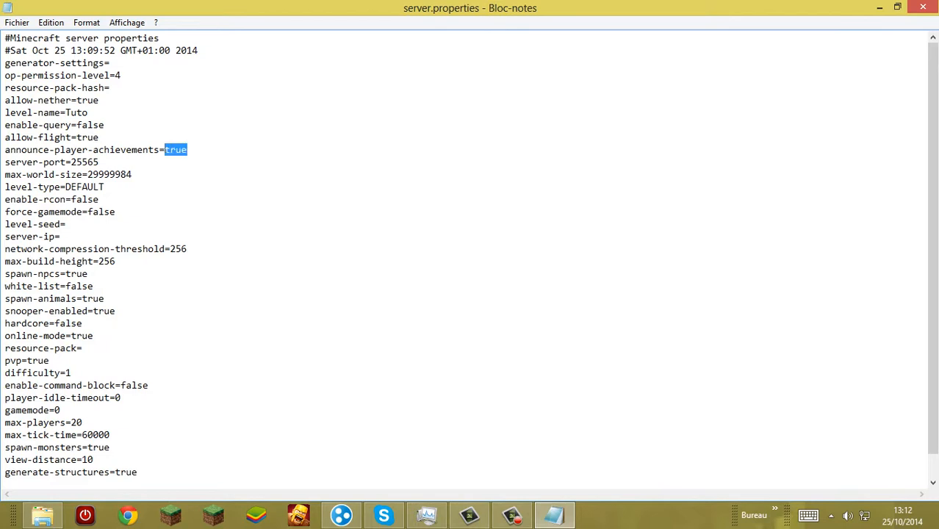
key(BackSpace)
text(false)
Step: Set spawn-npcs to false in server.properties
click(104, 187)
click(61, 237)
click(89, 274)
drag(89, 275, 66, 275)
key(BackSpace)
text(false)
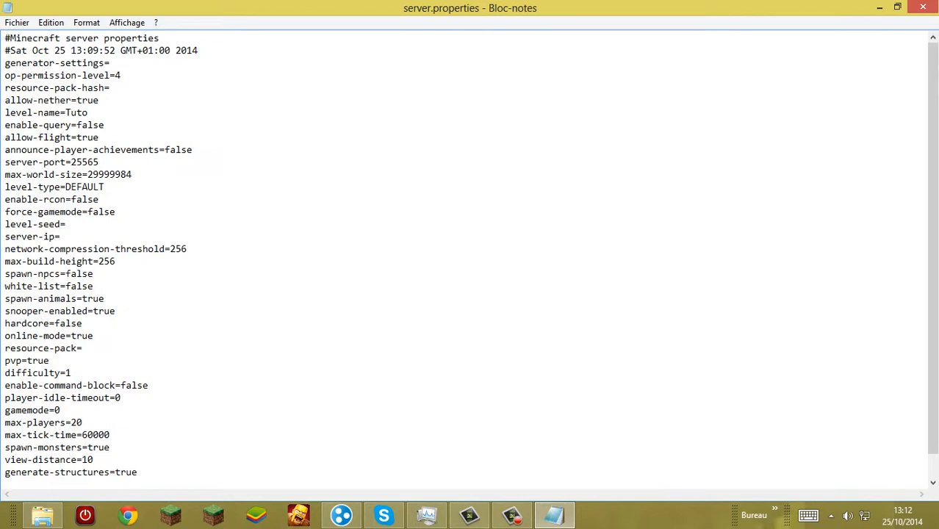
Step: Set white-list to true in server.properties
click(94, 287)
drag(93, 287, 37, 287)
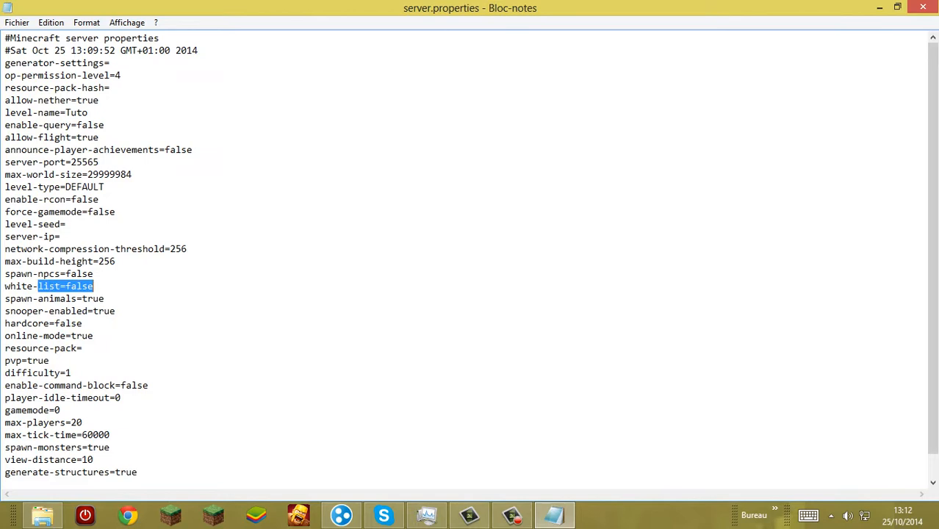
click(105, 299)
drag(94, 287, 65, 287)
key(BackSpace)
text(true)
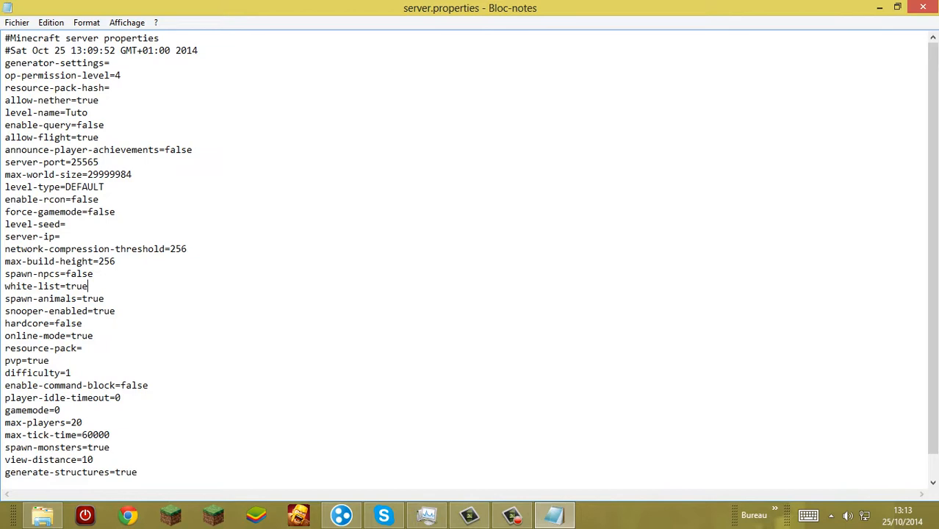
Step: Set enable-command-block to true in server.properties
click(72, 373)
key(Down)
key(End)
key(shift+Left)
key(shift+Left)
key(shift+Left)
key(shift+Left)
key(shift+Left)
key(BackSpace)
text(true)
Step: Set max-players to 70 in server.properties
click(61, 410)
key(Down)
key(End)
key(shift+Left)
key(shift+Left)
key(shift+Left)
key(shift+Right)
key(Delete)
text(70)
Step: Save the edited server.properties file and close it
key(alt+f)
click(44, 68)
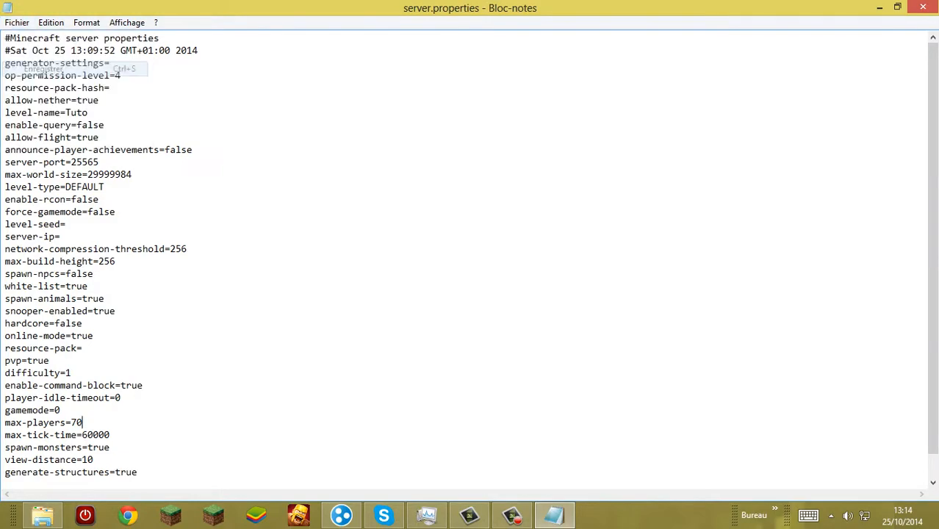
click(923, 8)
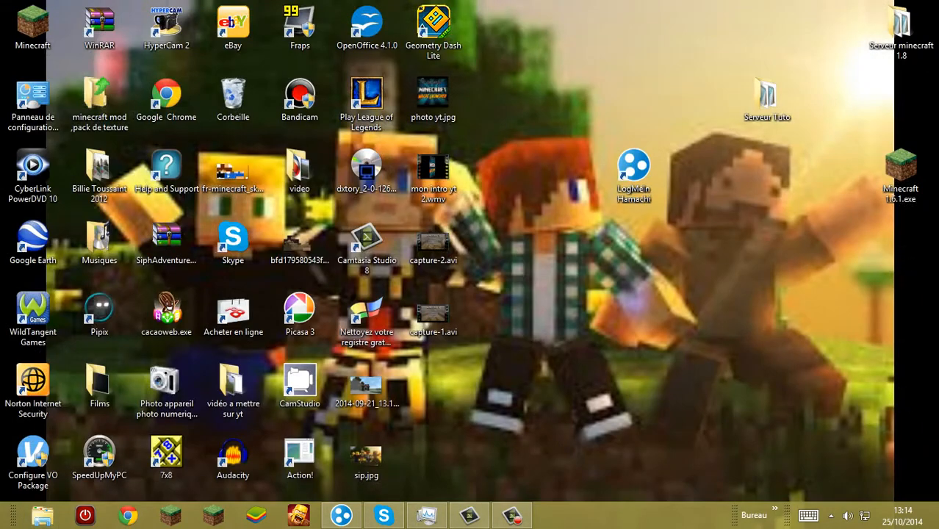
Step: Open LogMeIn Hamachi and start creating a new network with the ID "Tuto 744"
double_click(634, 167)
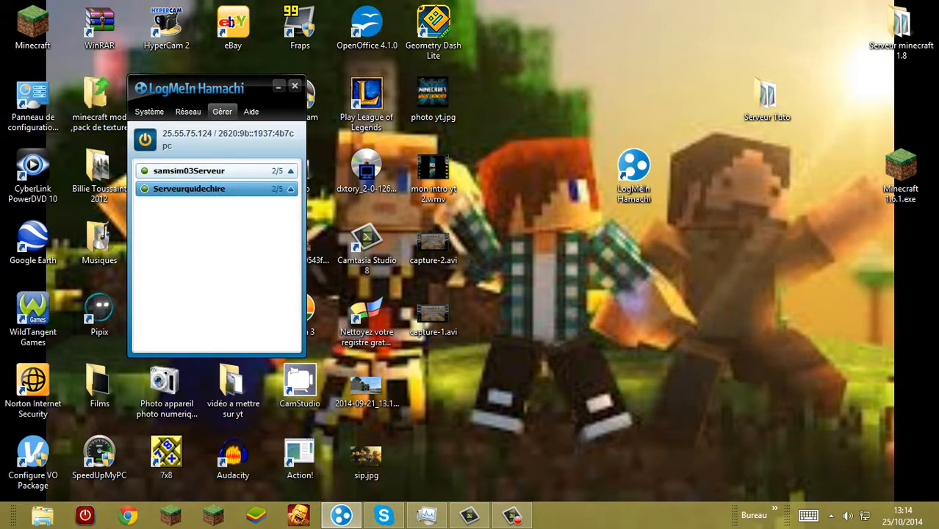
drag(224, 89, 256, 76)
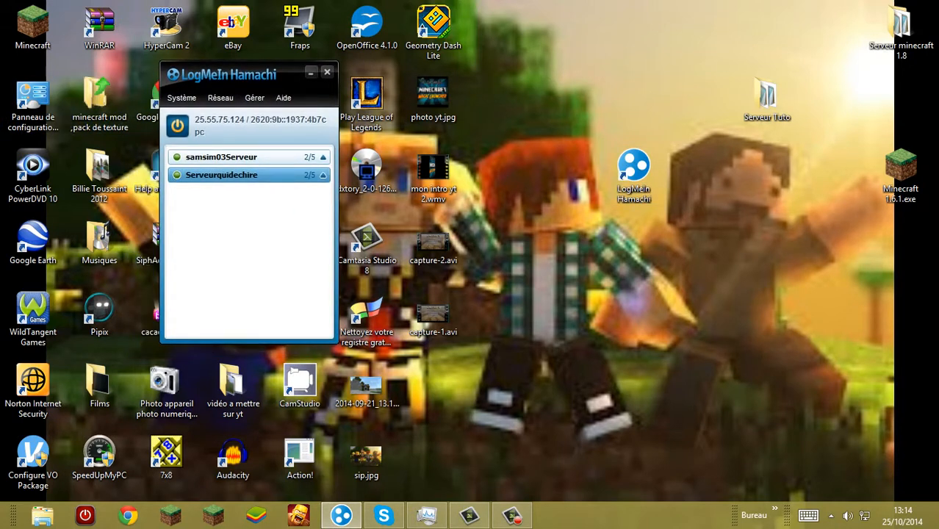
click(220, 98)
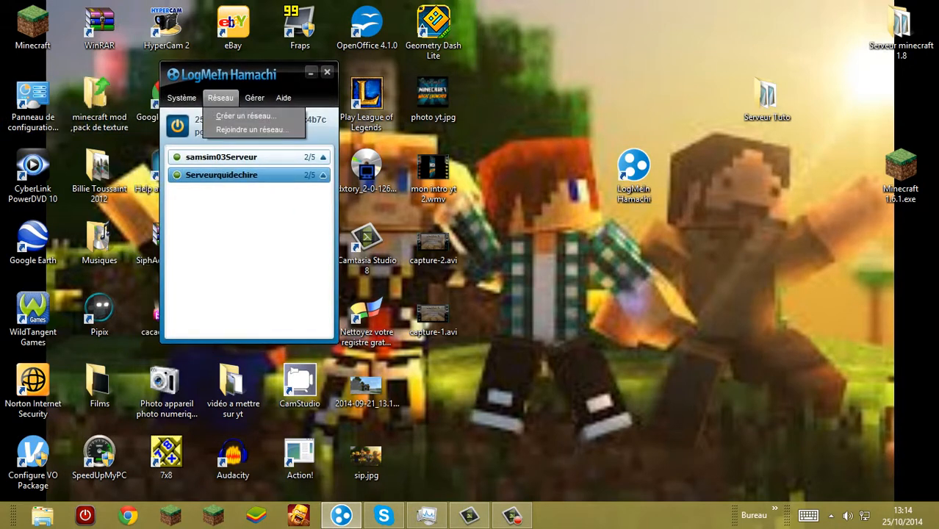
click(246, 116)
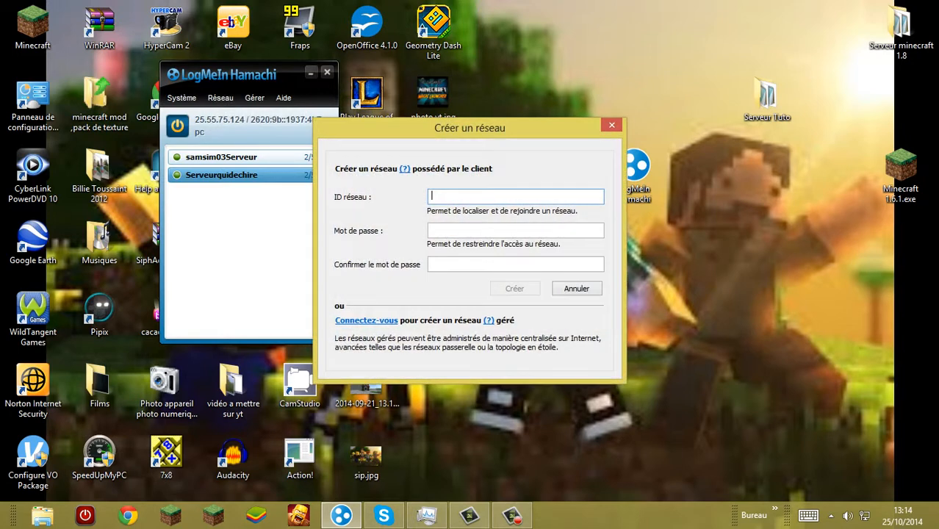
text(Tuto 744)
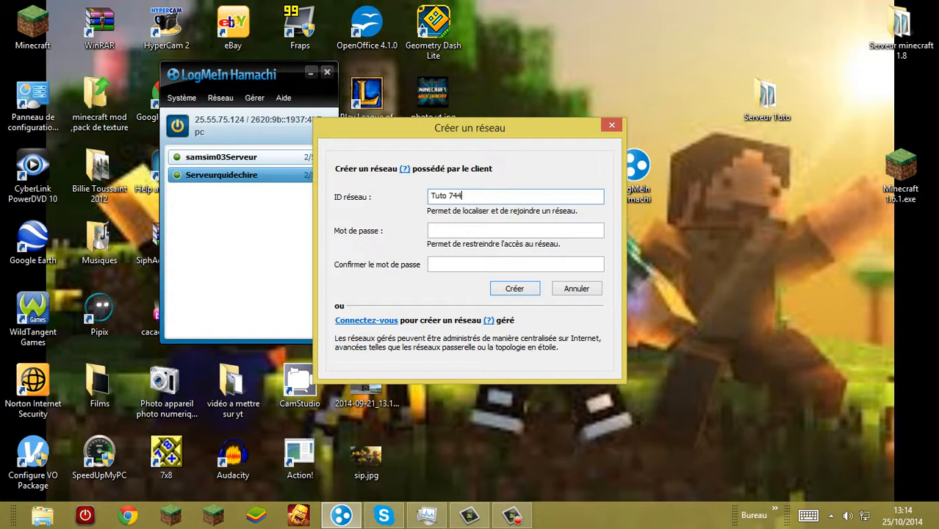
Step: Enter and confirm the network password, then create the Tuto 744 network
click(433, 230)
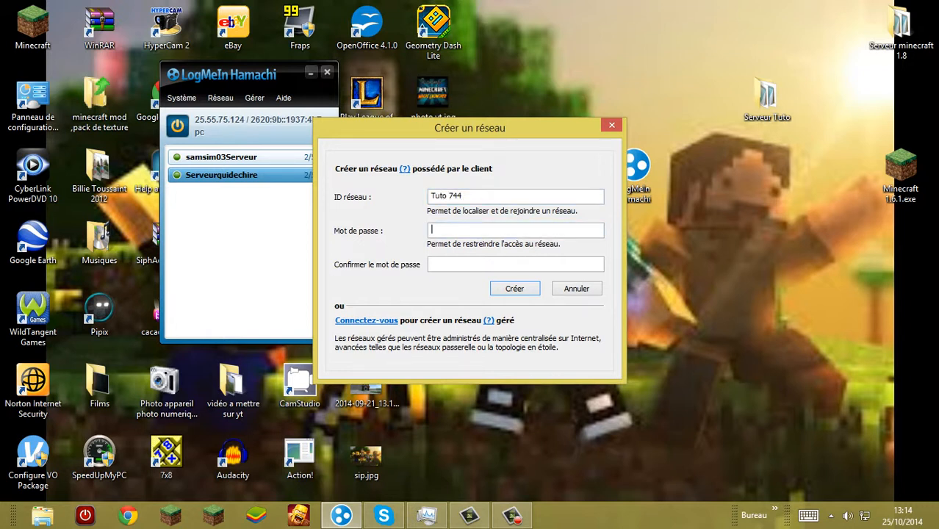
text(123)
click(472, 265)
text(12)
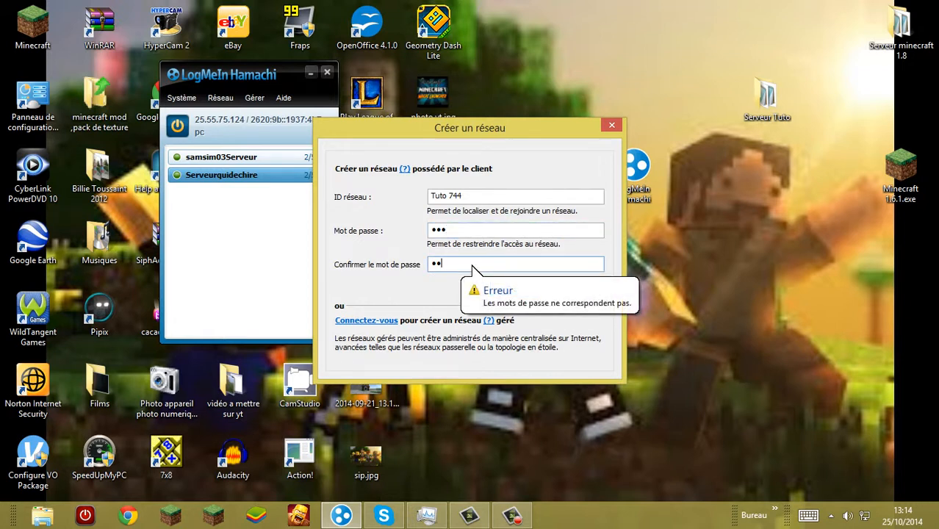
text(3)
key(Return)
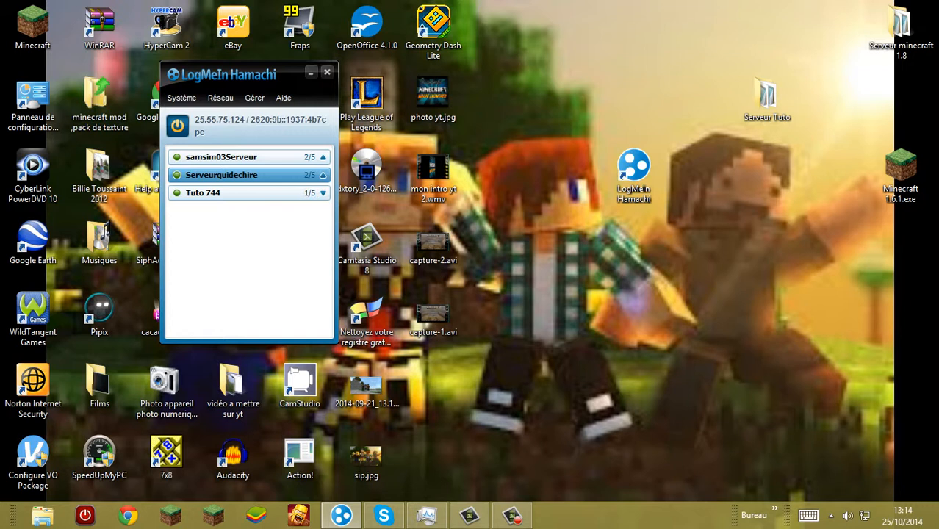
click(221, 98)
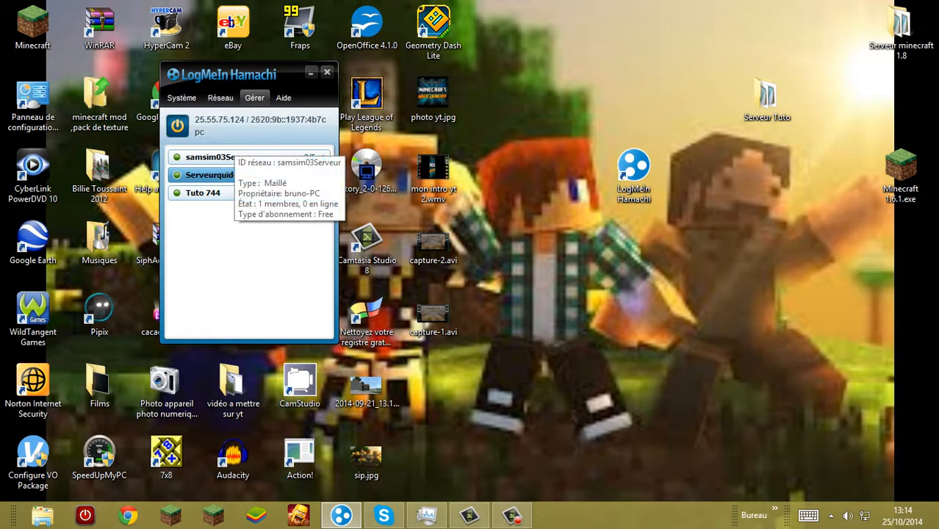
click(242, 115)
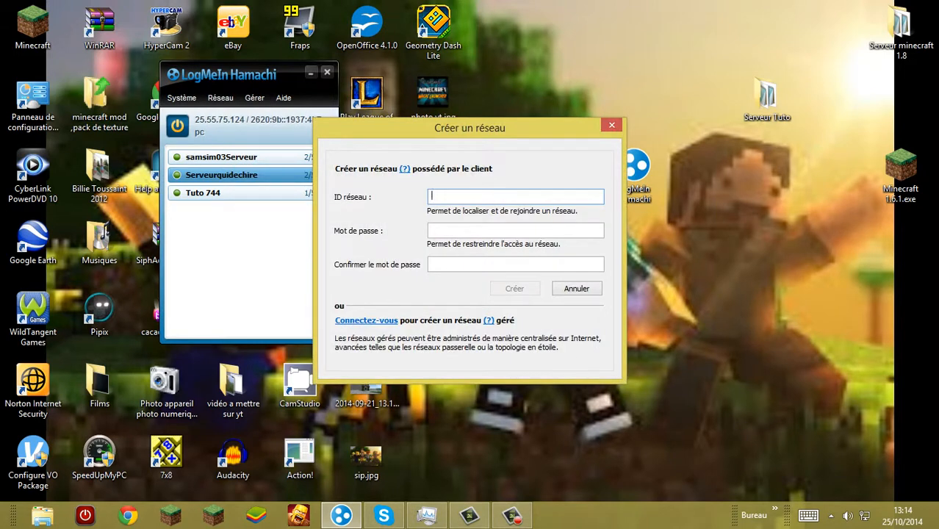
click(612, 125)
Step: Try to join the existing network "Tuto 744" by entering its ID and network password, then dismiss the join dialog
click(220, 98)
click(252, 130)
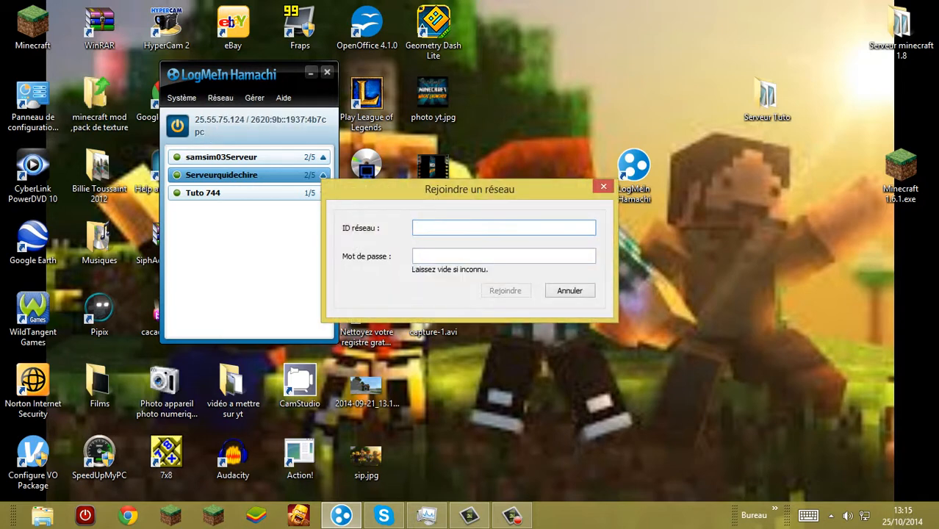
text(Tuto 744)
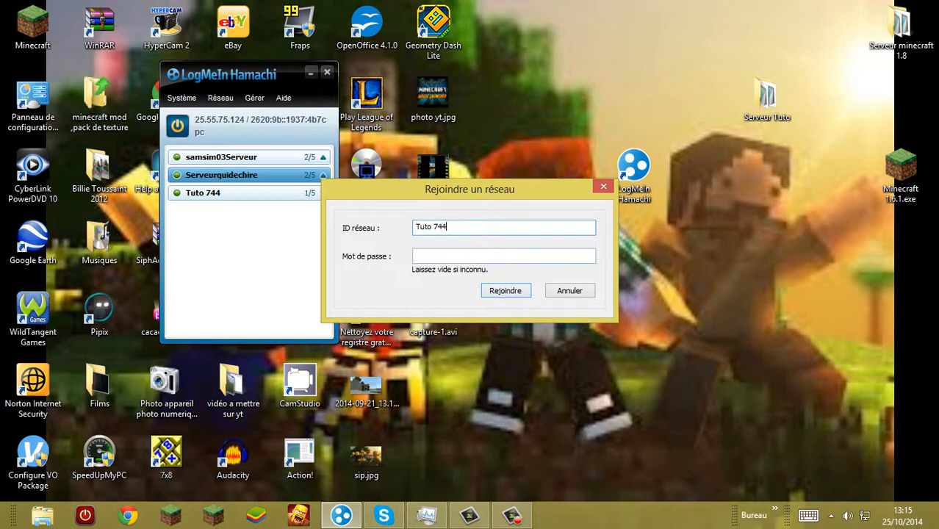
text(•••)
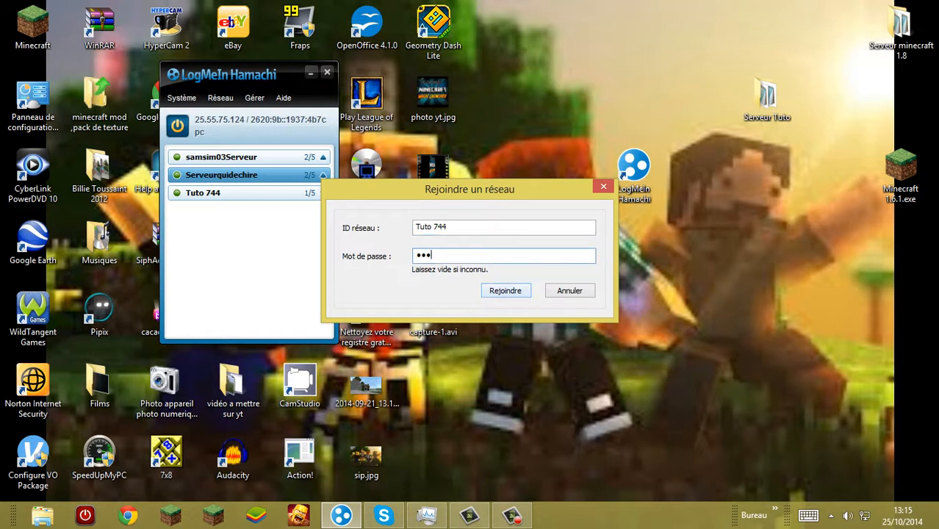
key(Return)
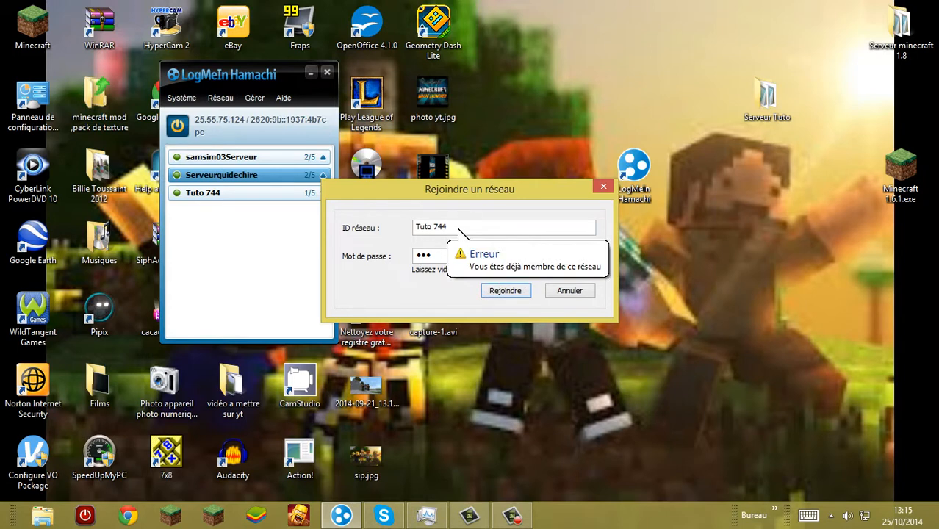
key(Escape)
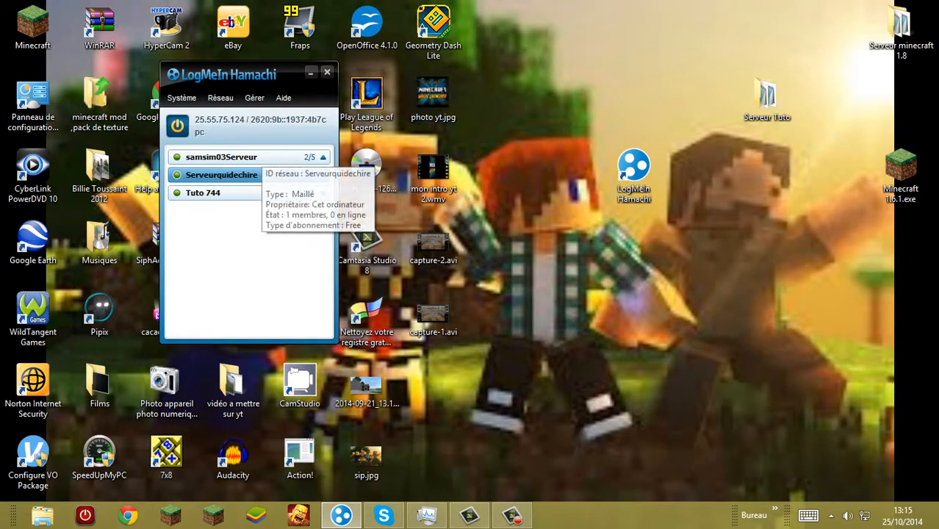
Step: Close the Hamachi window, move the Serveur Tuto folder beside the LogMeIn Hamachi shortcut on the desktop and open it
click(327, 72)
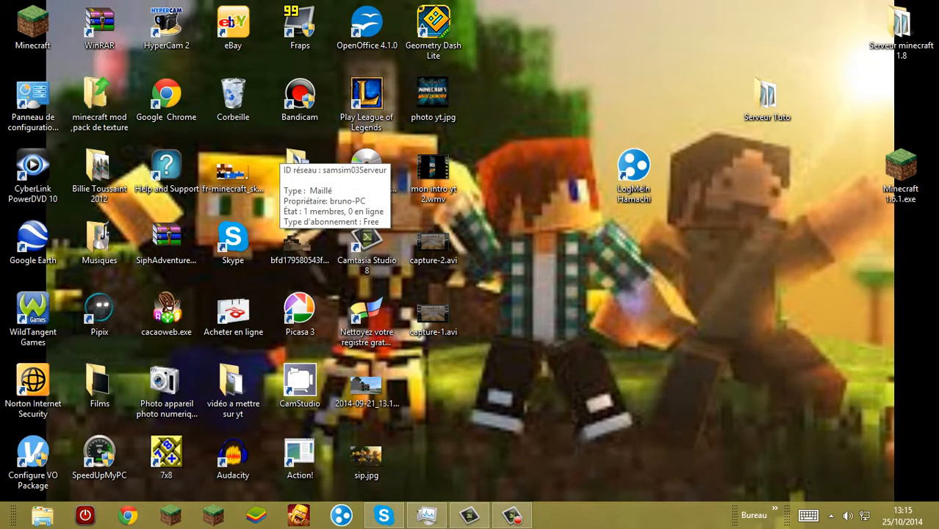
drag(768, 96, 700, 169)
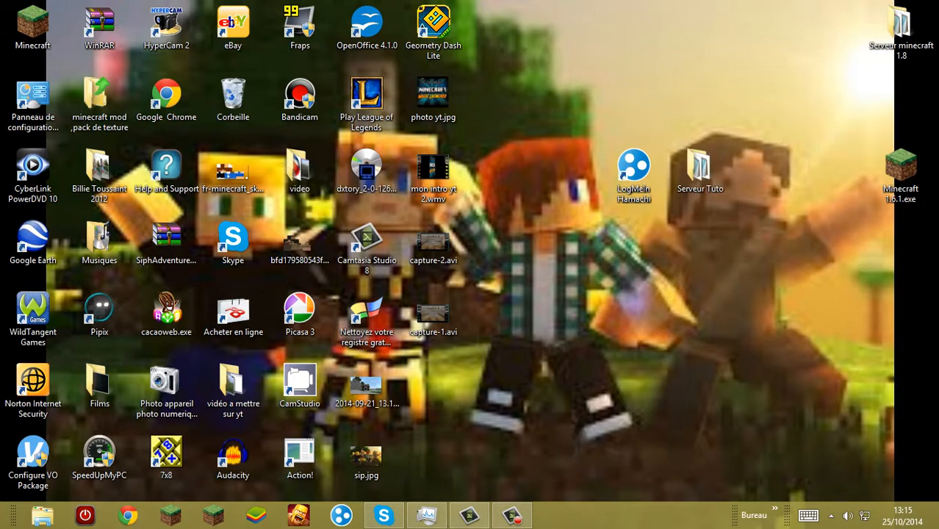
double_click(700, 170)
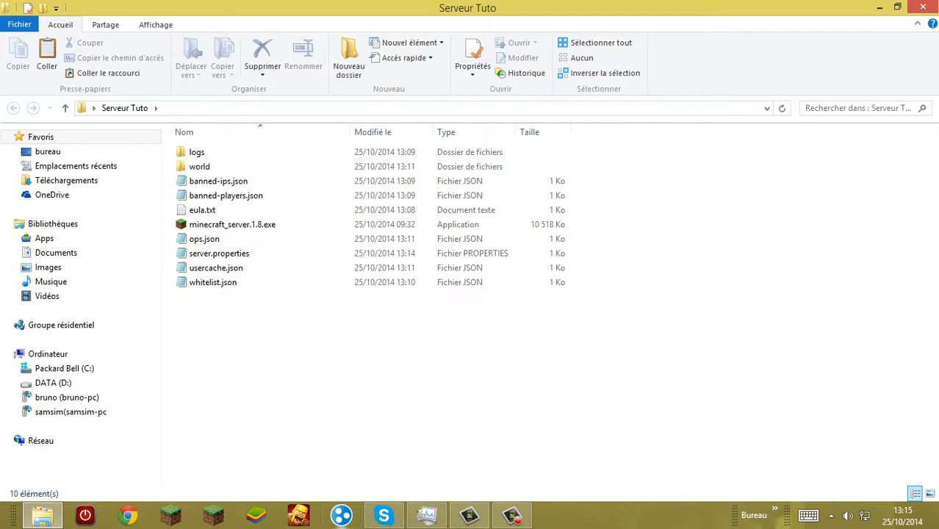
Step: Copy this computer's IPv4 address from Hamachi and minimize the Hamachi window
click(341, 515)
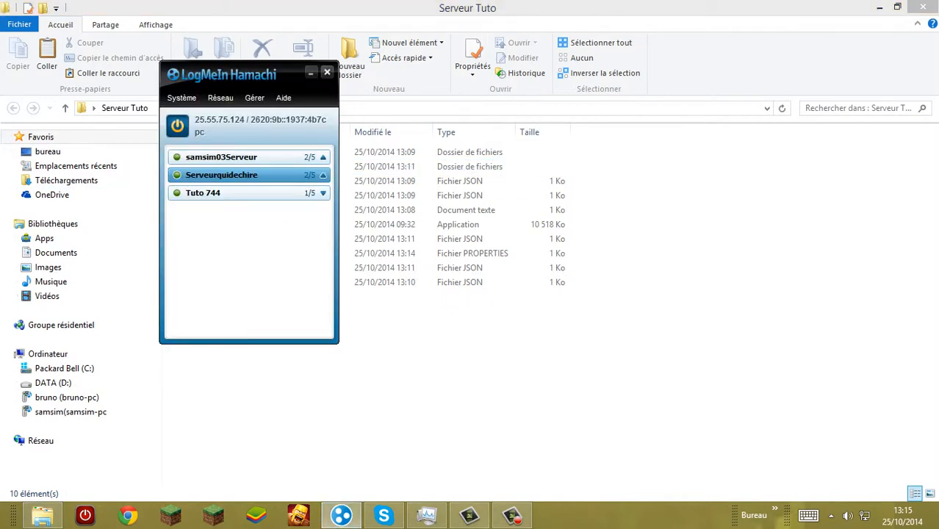
right_click(222, 122)
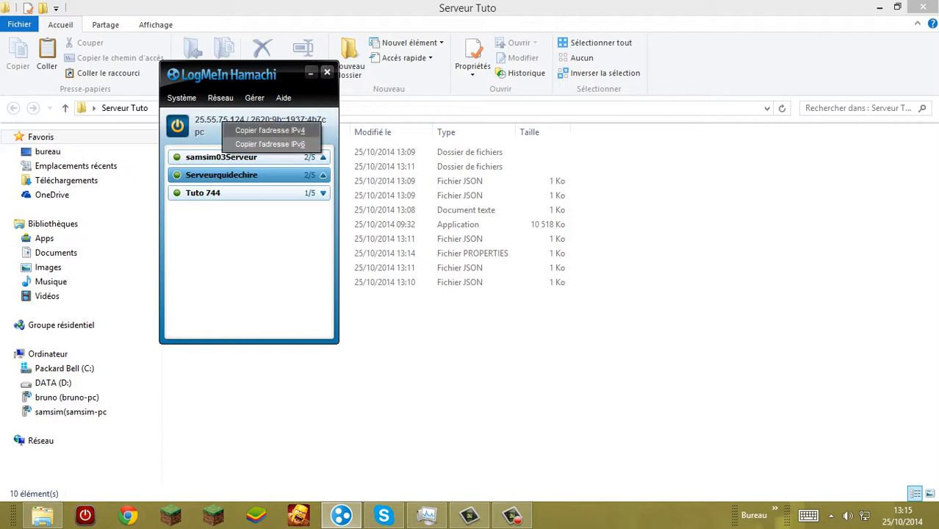
click(270, 131)
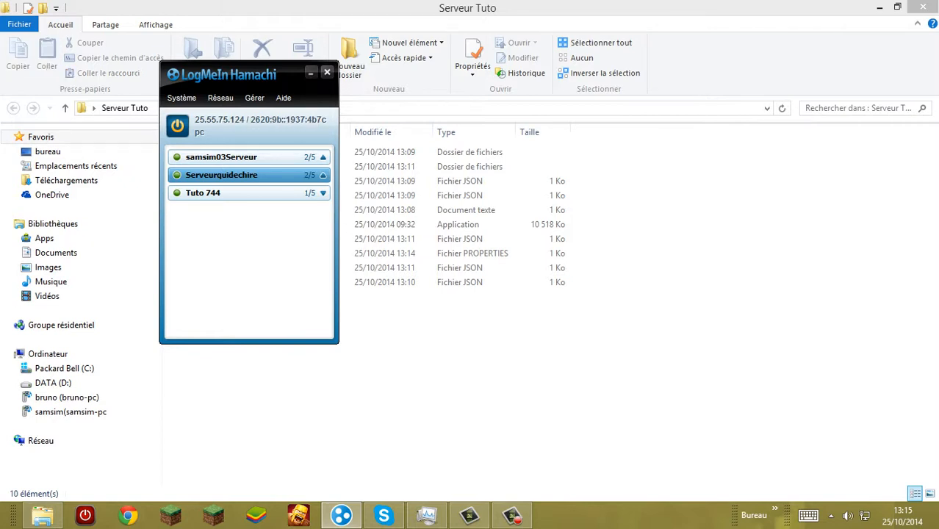
click(310, 72)
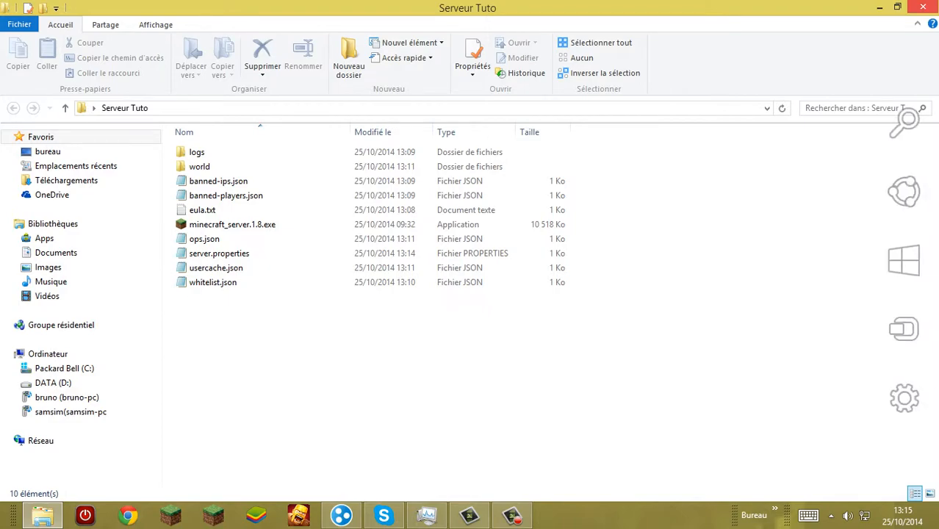
Step: Open server.properties from the Serveur Tuto folder and set server-ip to the copied Hamachi address 25.55.75.124, checking it against Hamachi
click(880, 7)
double_click(699, 169)
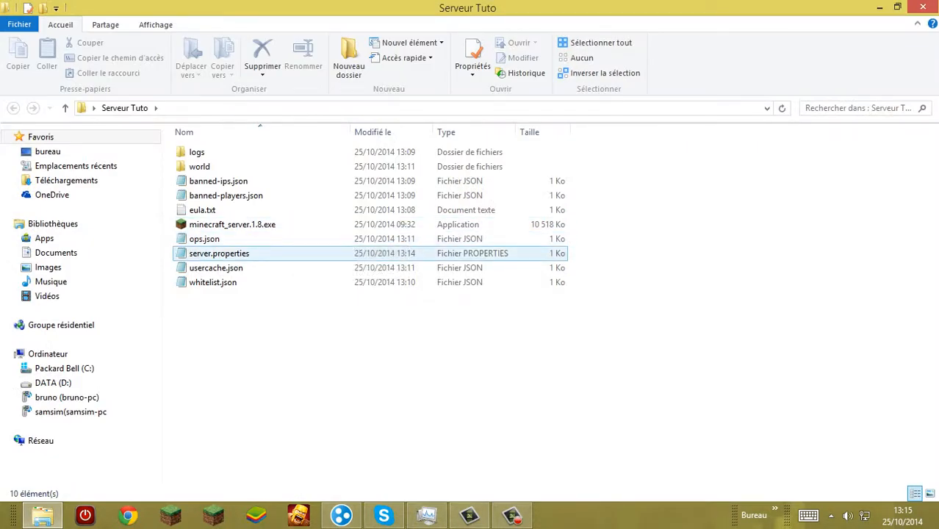
double_click(298, 253)
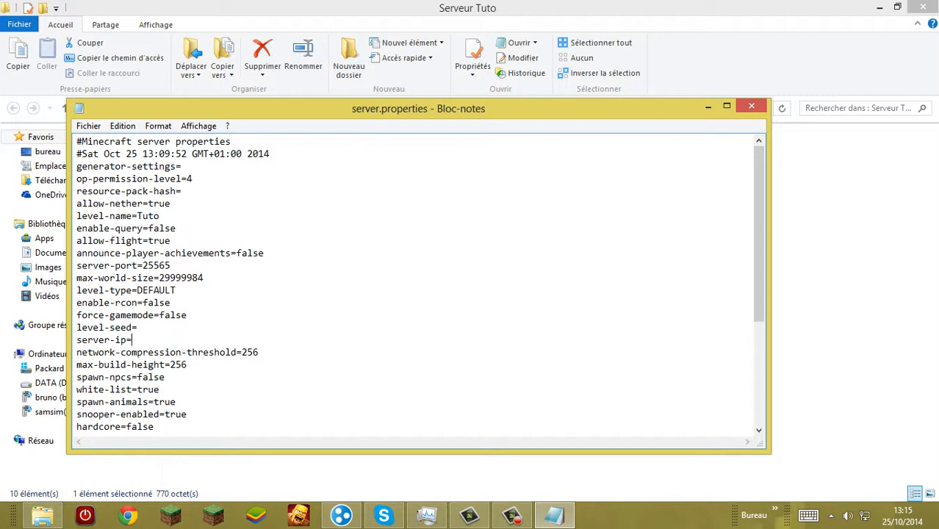
right_click(147, 345)
click(183, 213)
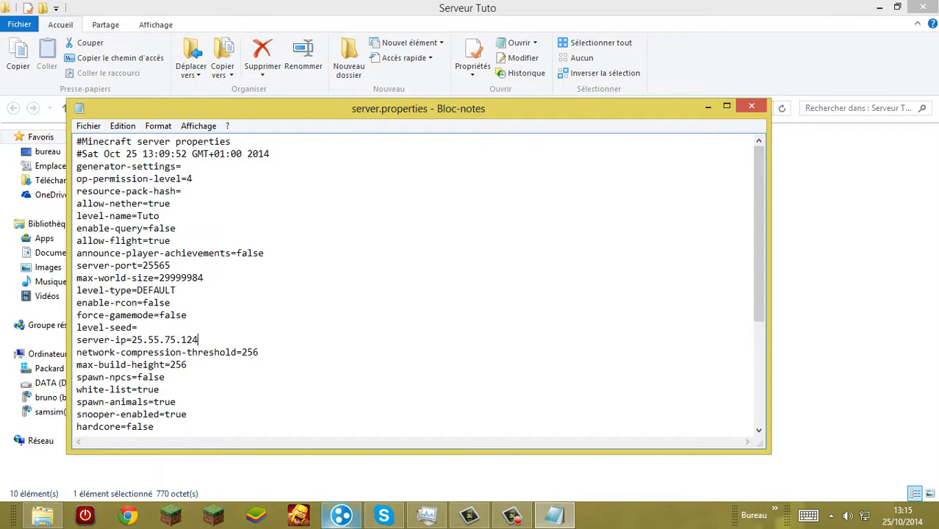
click(342, 516)
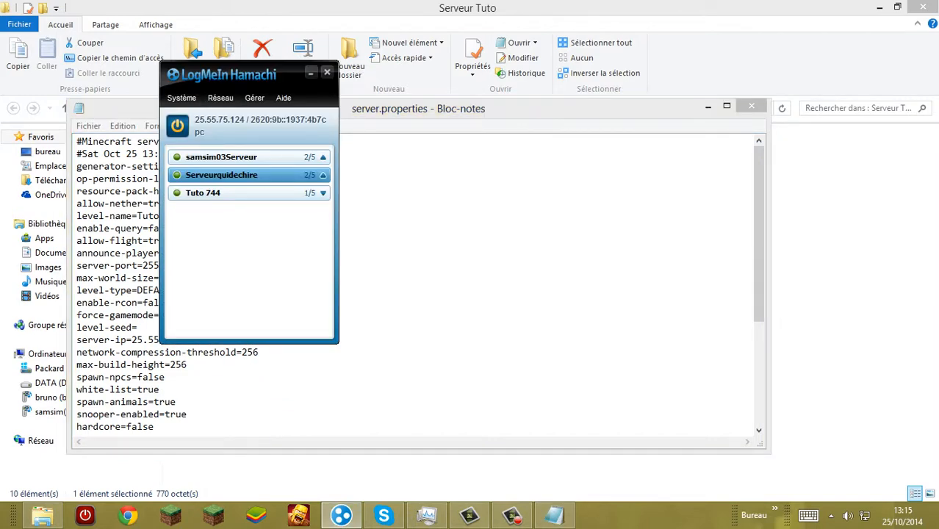
click(310, 72)
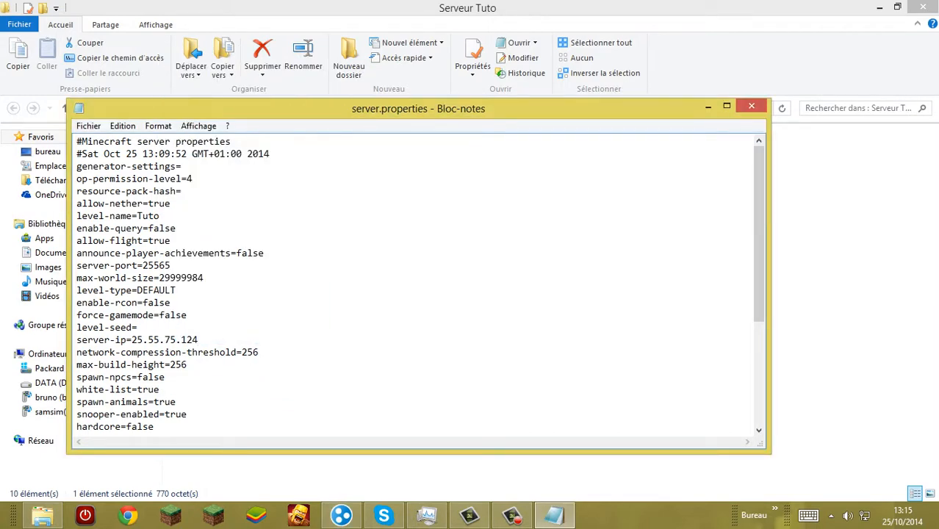
Step: Save server.properties, then close the file and the Serveur Tuto folder
click(88, 125)
click(129, 169)
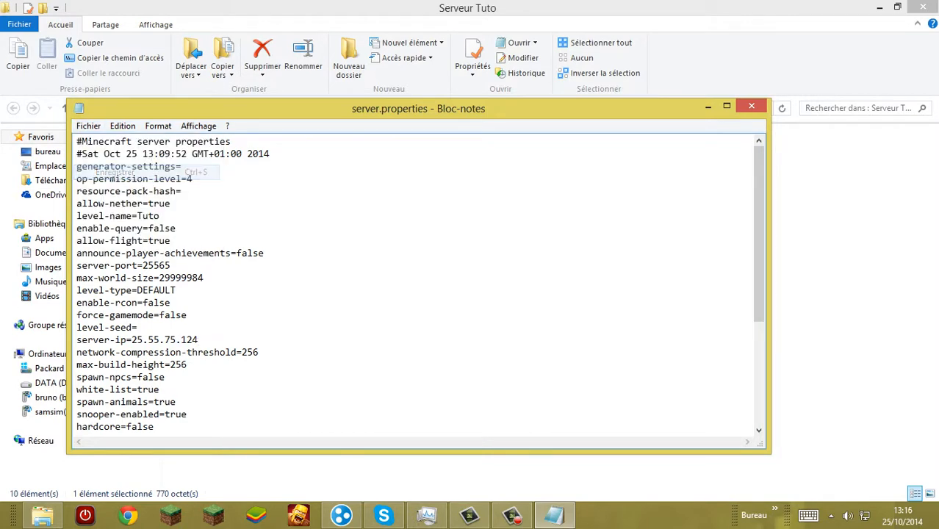
click(751, 107)
click(924, 7)
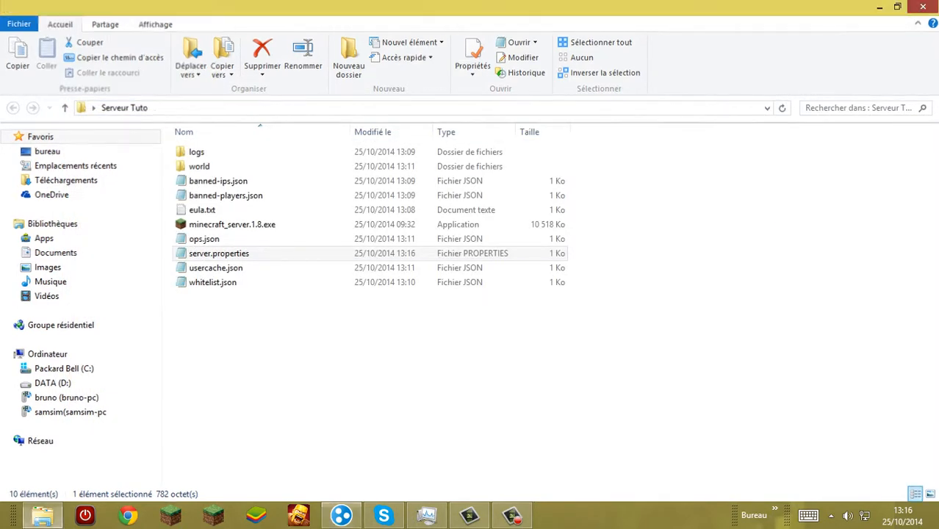
Step: Move the Minecraft 1.8 game window higher on the desktop and minimize the Minecraft server window
mouse_move(700, 169)
mouse_down()
mouse_move(902, 100)
mouse_move(809, 155)
mouse_move(713, 176)
mouse_move(700, 170)
mouse_up()
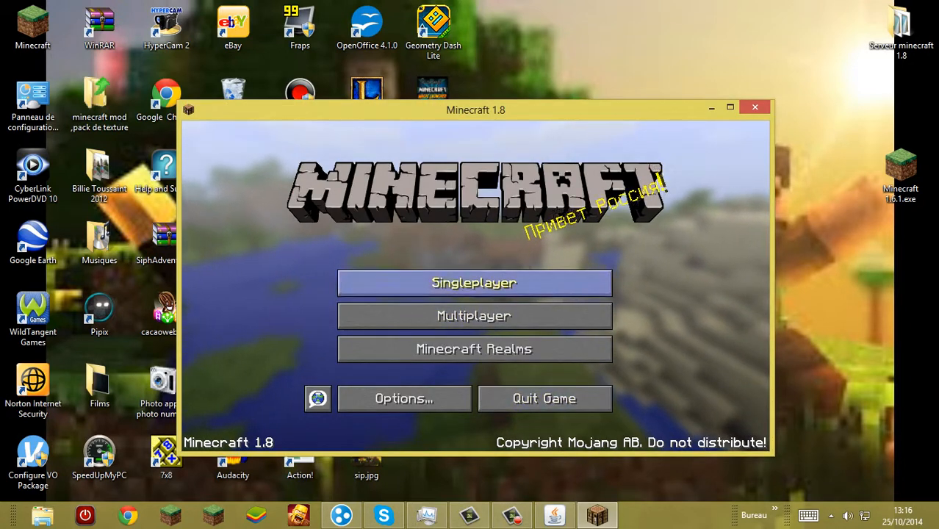
drag(476, 110, 444, 58)
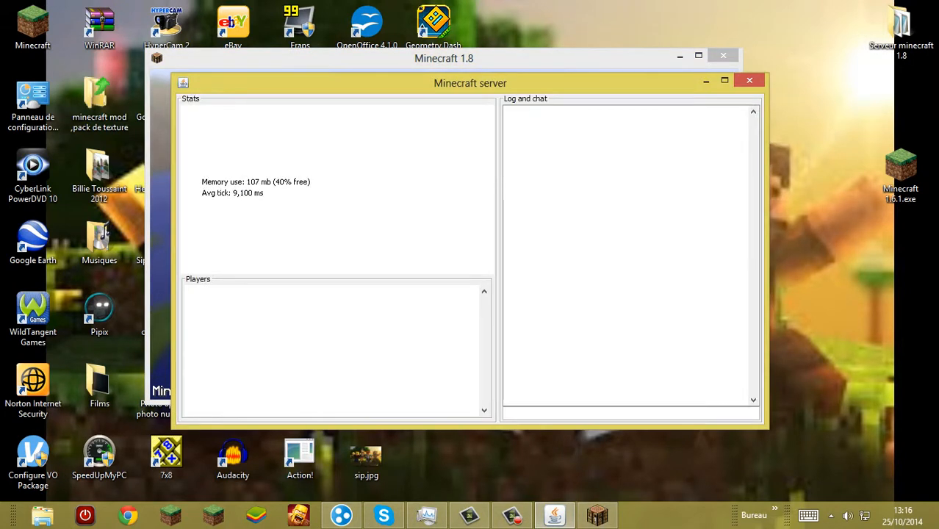
click(706, 81)
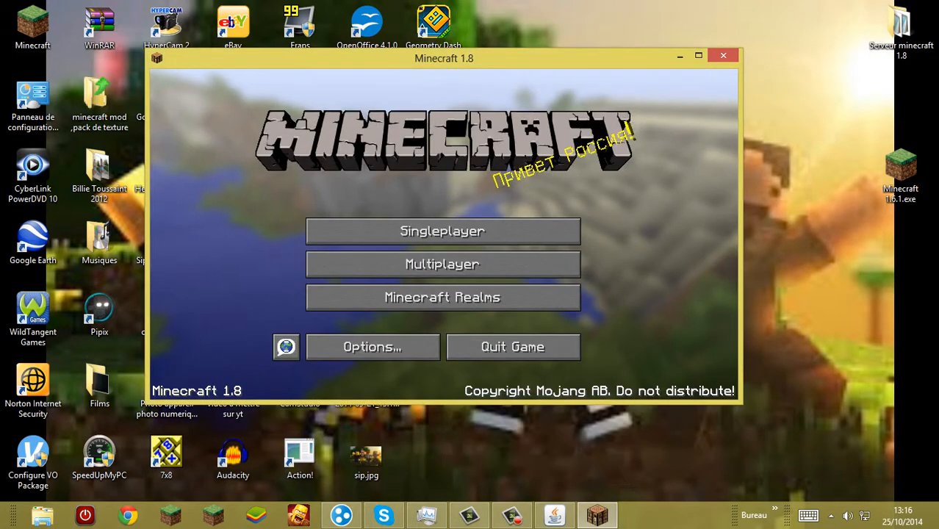
Step: Delete the last server entry from Minecraft's multiplayer list and select the remaining "A Minecraft Server" entry
click(442, 264)
scroll(443, 264, down, 5)
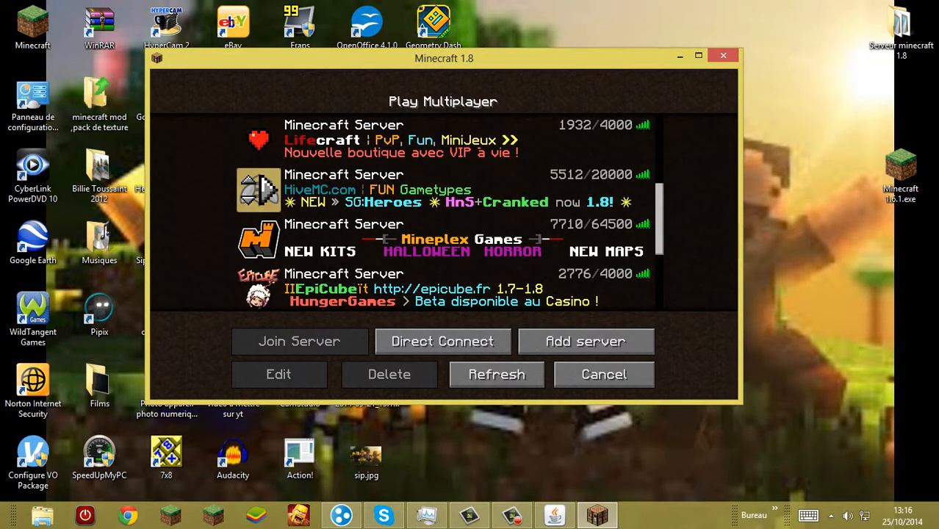
scroll(443, 214, down, 3)
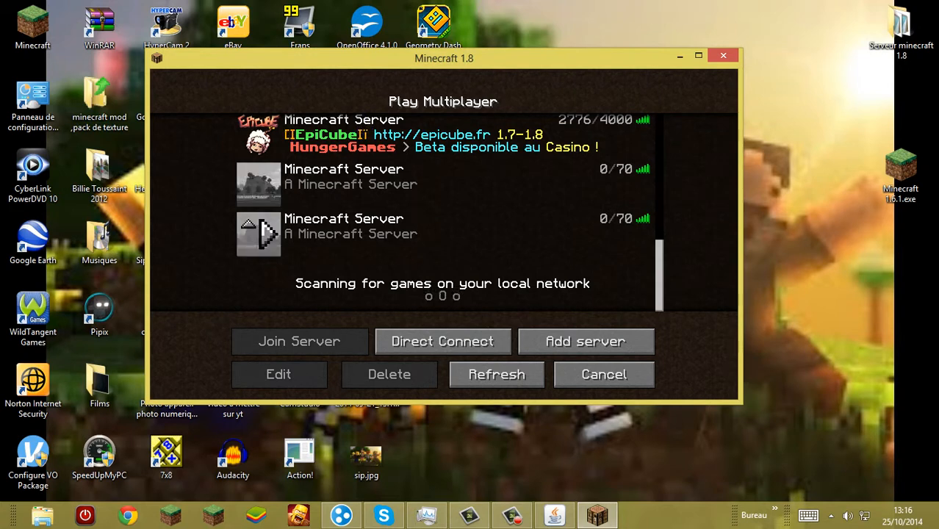
click(441, 234)
click(390, 374)
click(349, 269)
click(397, 187)
click(397, 234)
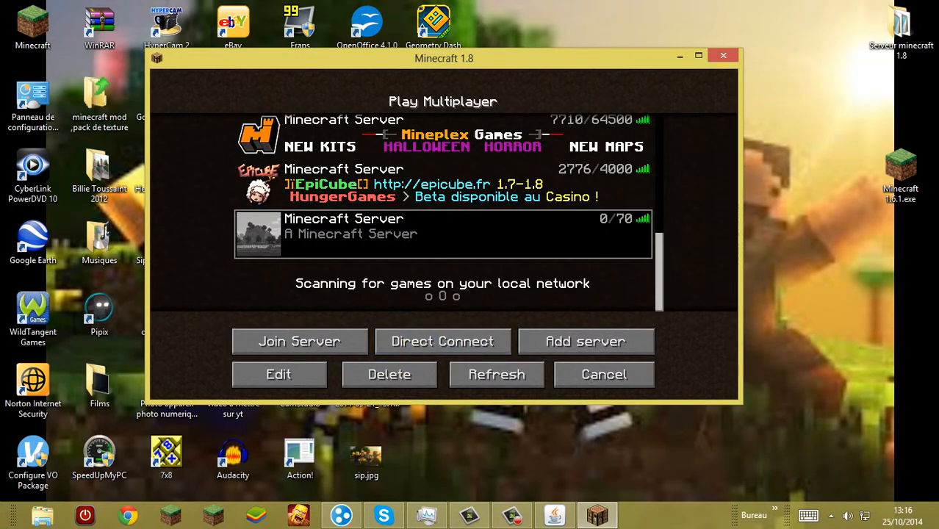
Step: Replace the selected "A Minecraft Server" entry with a new server entry using the address 25.55.75.124 copied from Hamachi
click(390, 374)
click(333, 269)
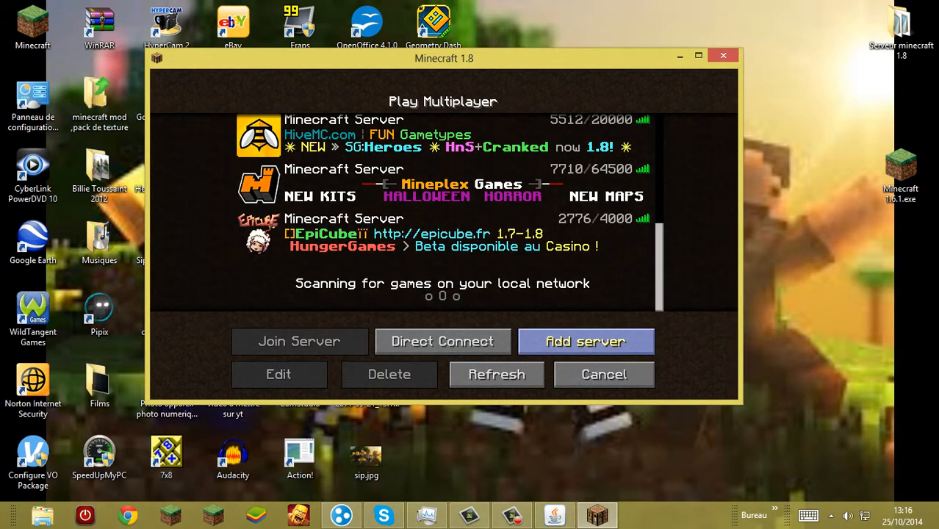
click(586, 341)
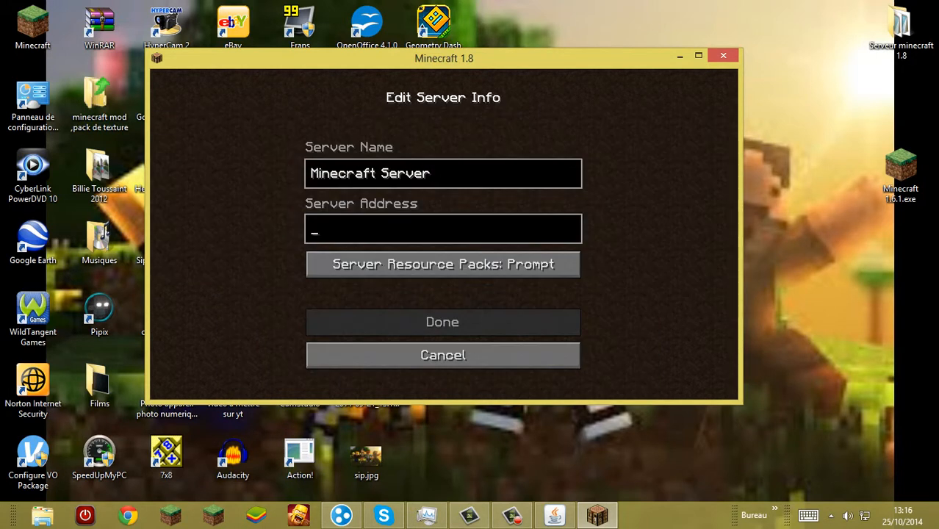
click(341, 515)
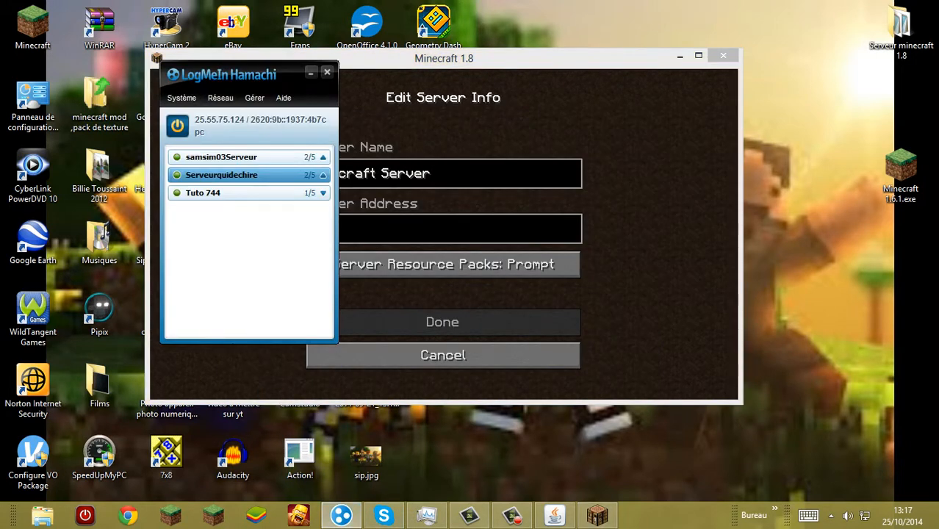
right_click(209, 120)
click(246, 129)
click(427, 229)
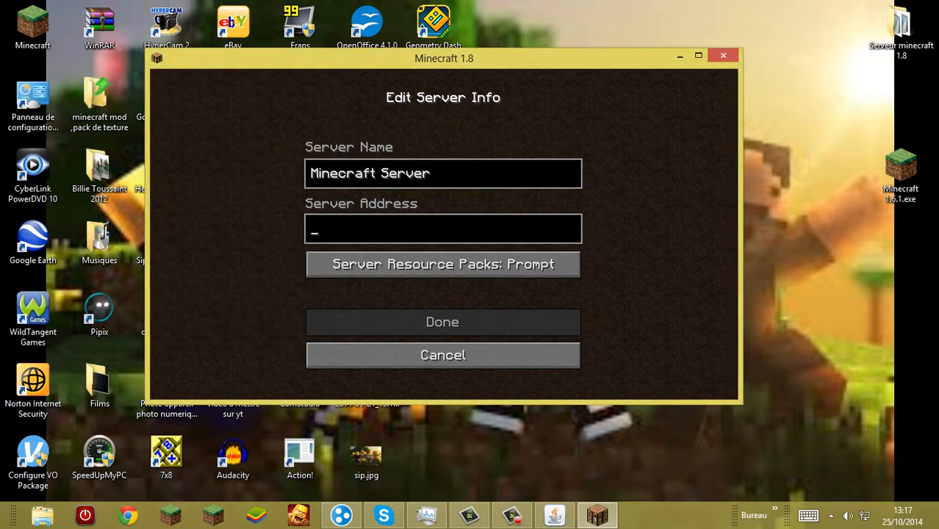
text(25.55.75.124)
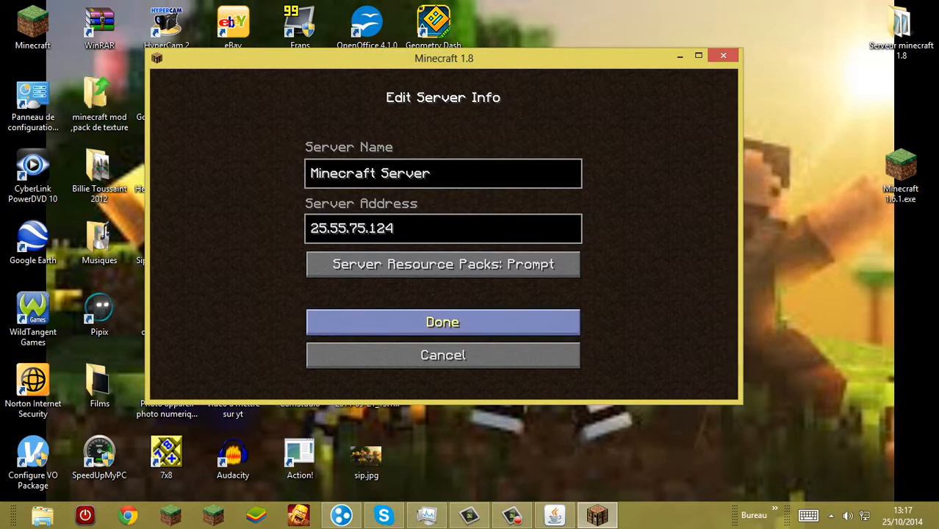
click(443, 322)
scroll(443, 283, down, 2)
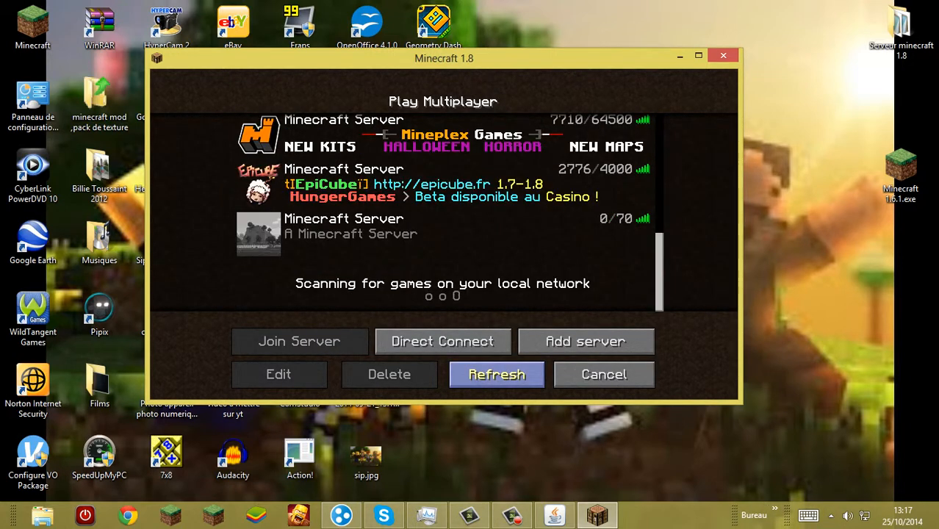
Step: Join the new "A Minecraft Server" entry, cancelling the remote access connection dialog
click(444, 235)
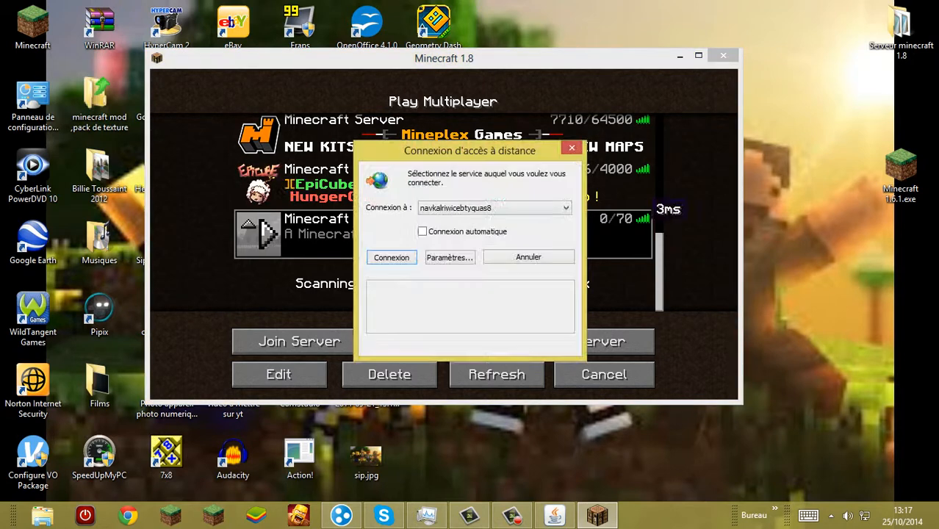
click(529, 256)
double_click(528, 250)
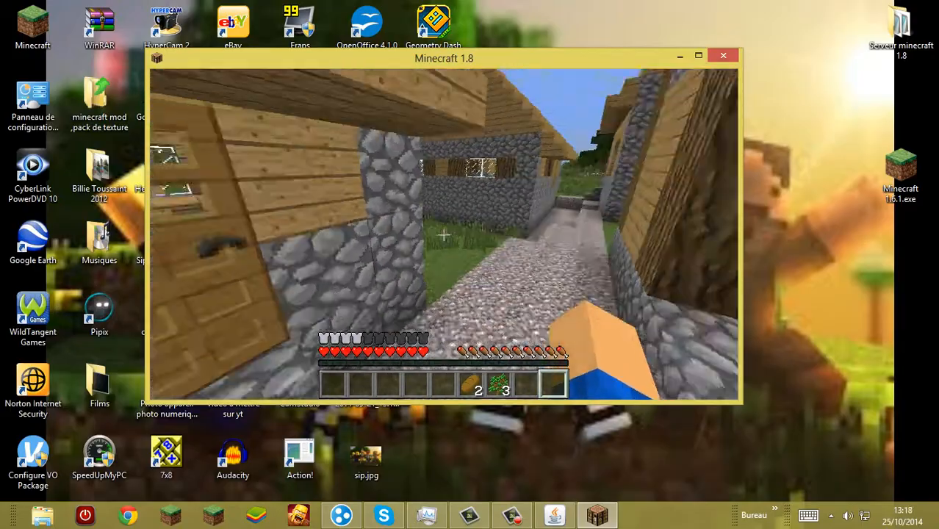
Step: Walk around the village in the server world and disconnect from the server
key(w)
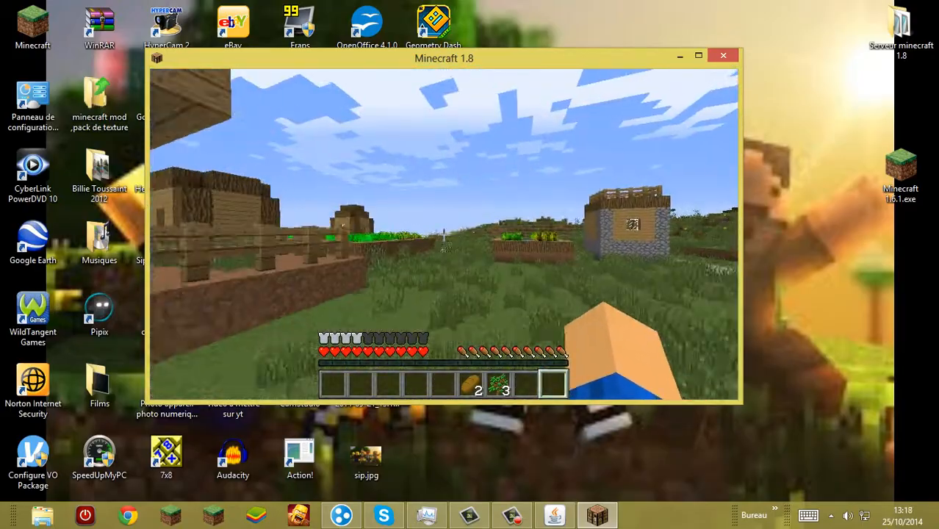
key(w)
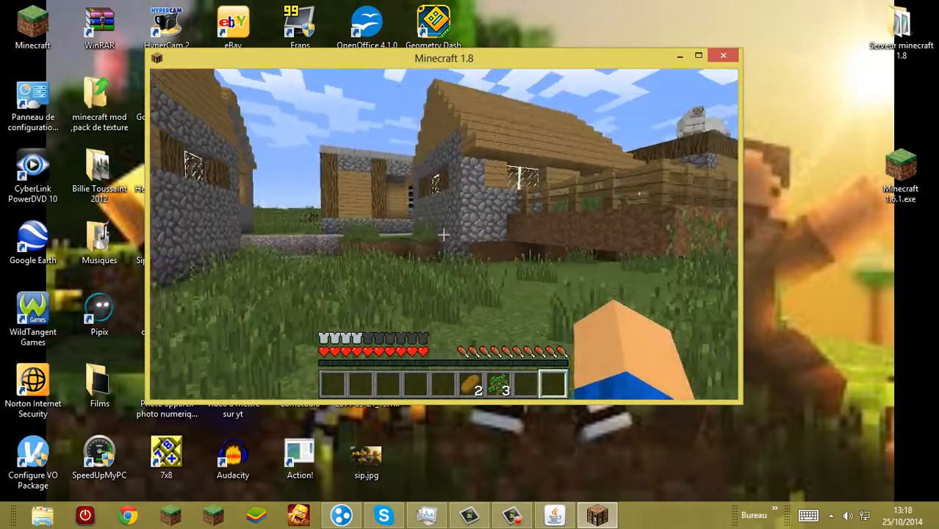
key(w)
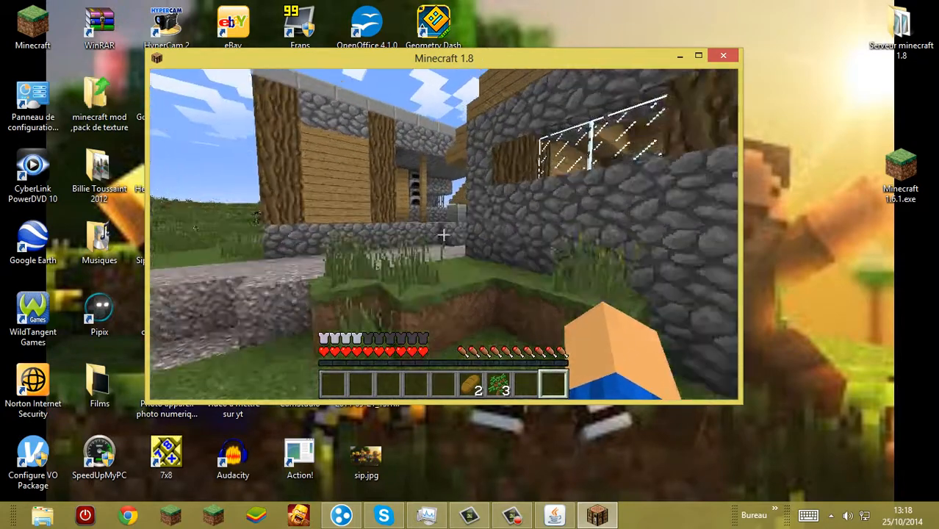
key(Escape)
click(443, 308)
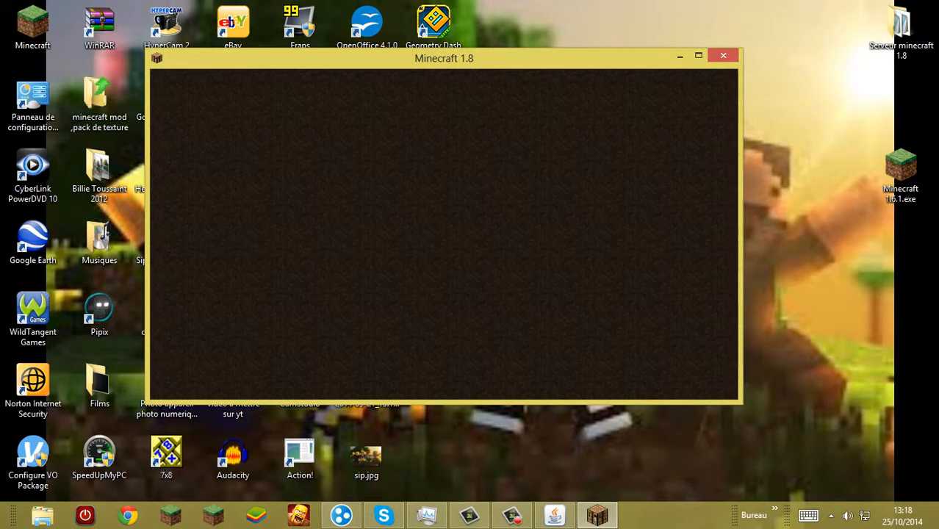
Step: Delete the "A Minecraft Server" entry from the multiplayer list and return to the title screen
click(442, 264)
scroll(443, 264, down, 5)
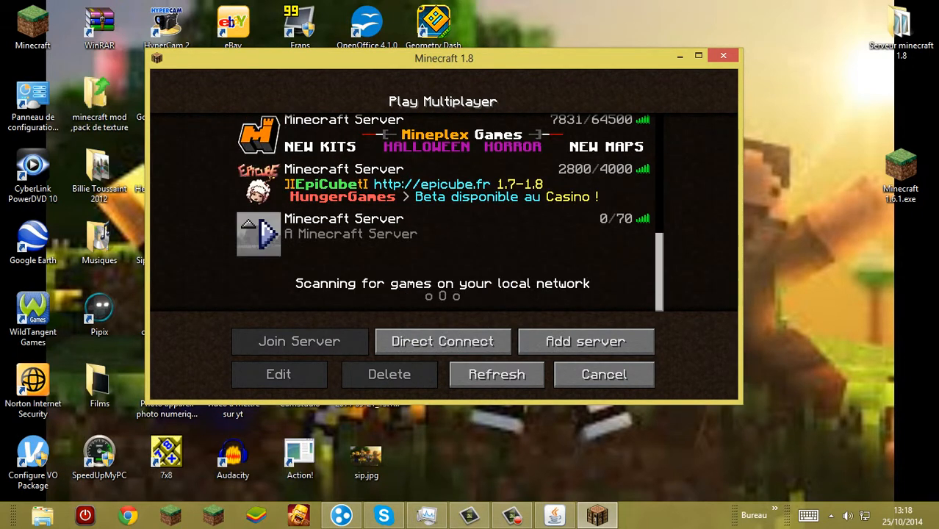
click(269, 235)
click(443, 346)
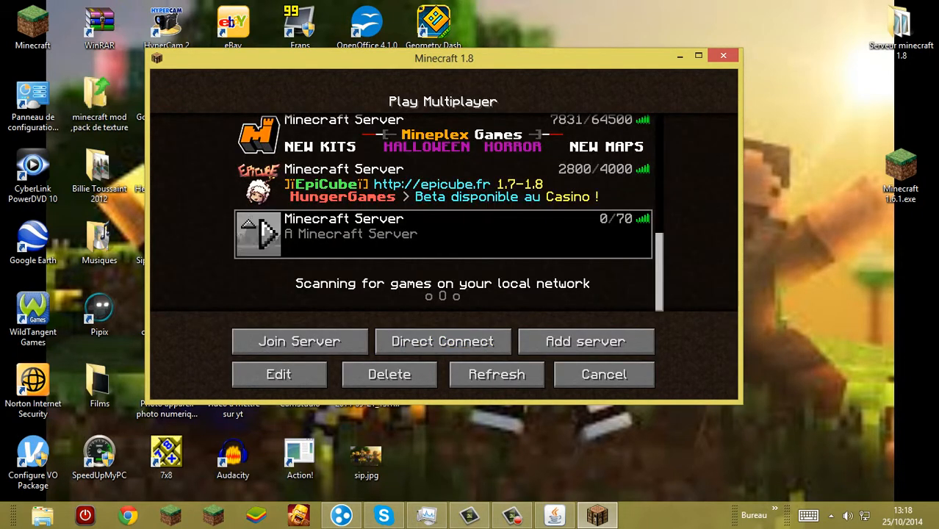
click(389, 374)
click(332, 268)
key(Escape)
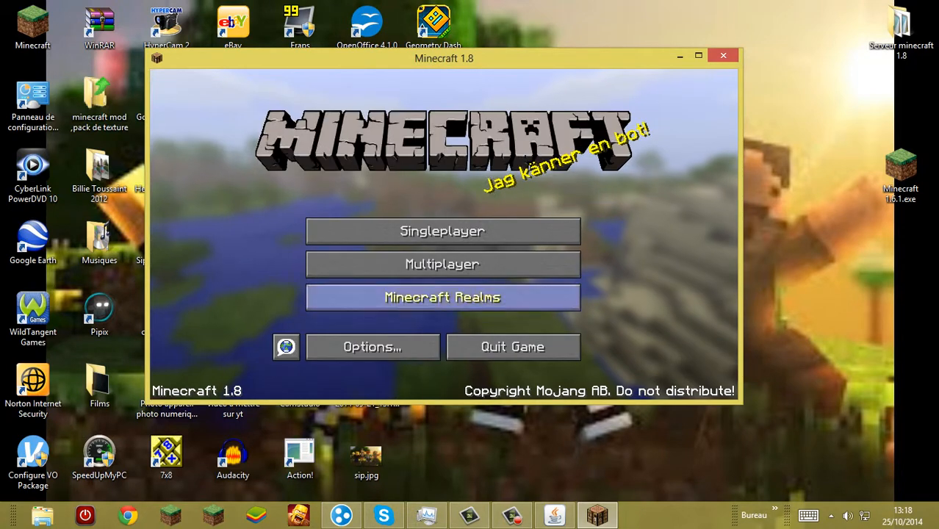
Step: Move the Minecraft window aside, open the Serveur Tuto folder and look at the contents of its Tuto world folder
drag(668, 61, 489, 60)
double_click(700, 168)
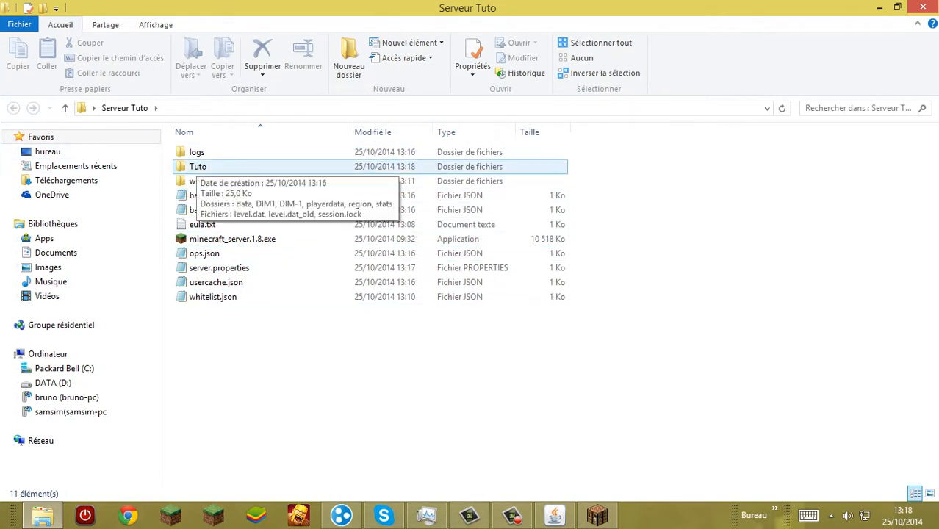
double_click(195, 167)
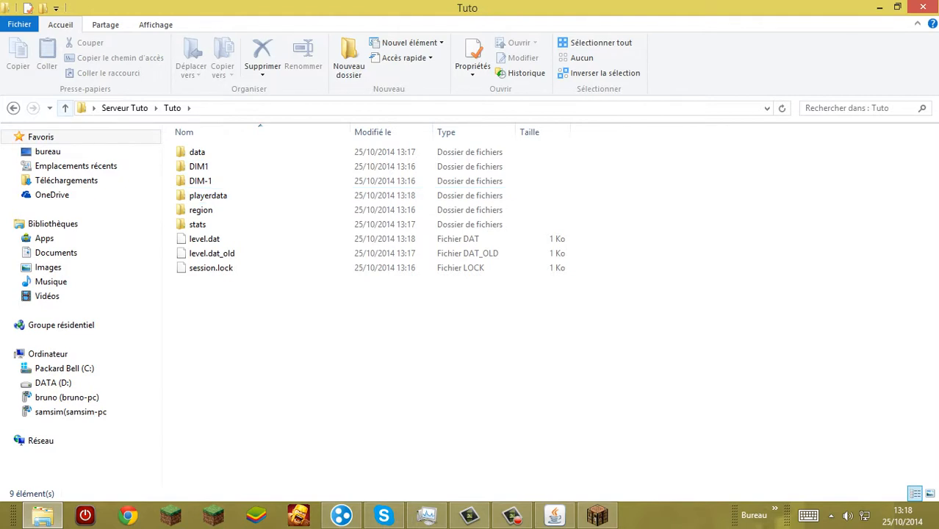
key(BackSpace)
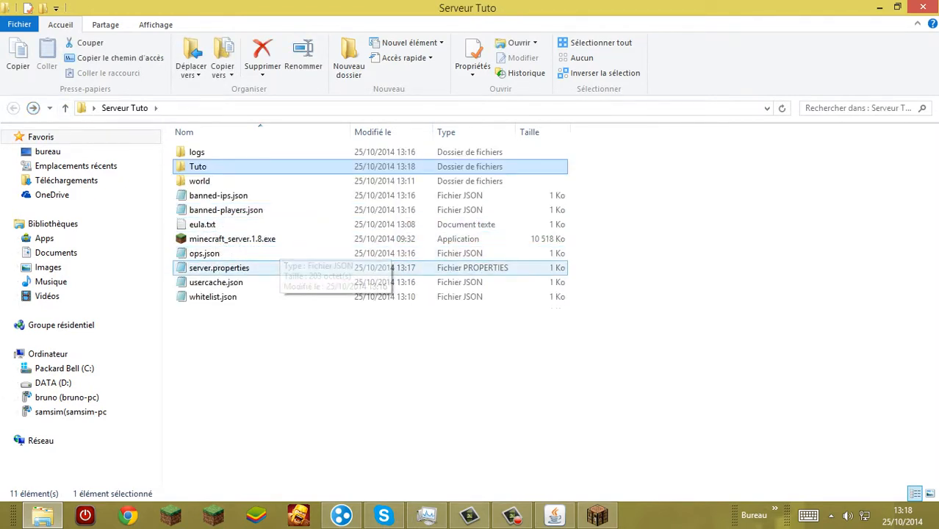
Step: Open server.properties from the Serveur Tuto folder and set motd to Bonjour
click(279, 268)
key(Return)
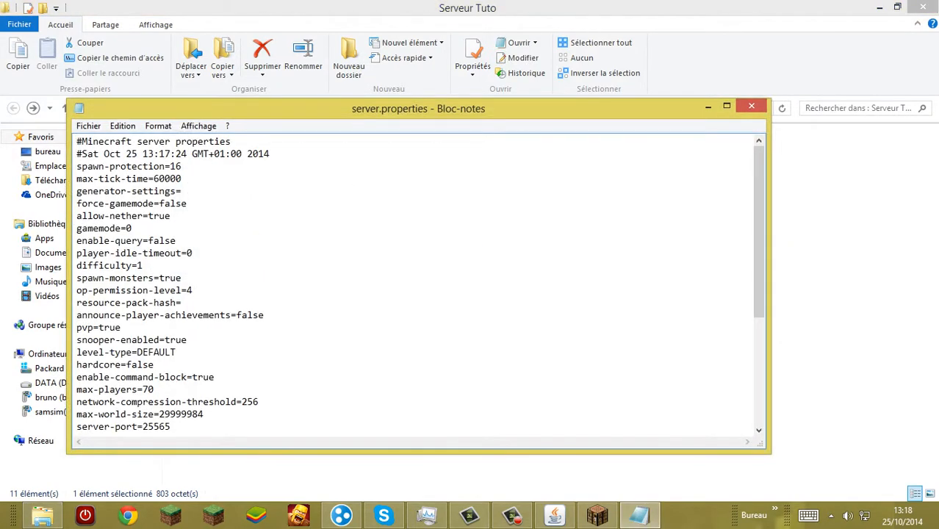
scroll(415, 286, down, 5)
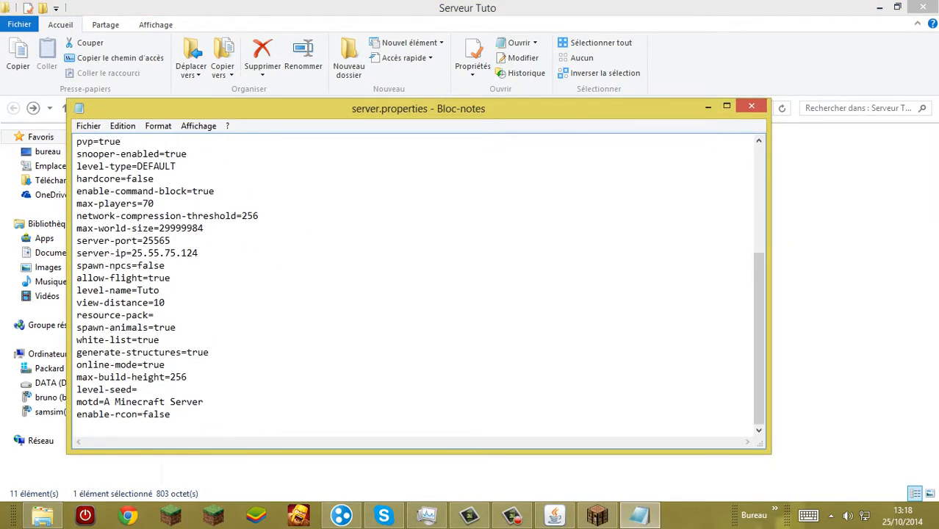
drag(204, 402, 104, 402)
key(BackSpace)
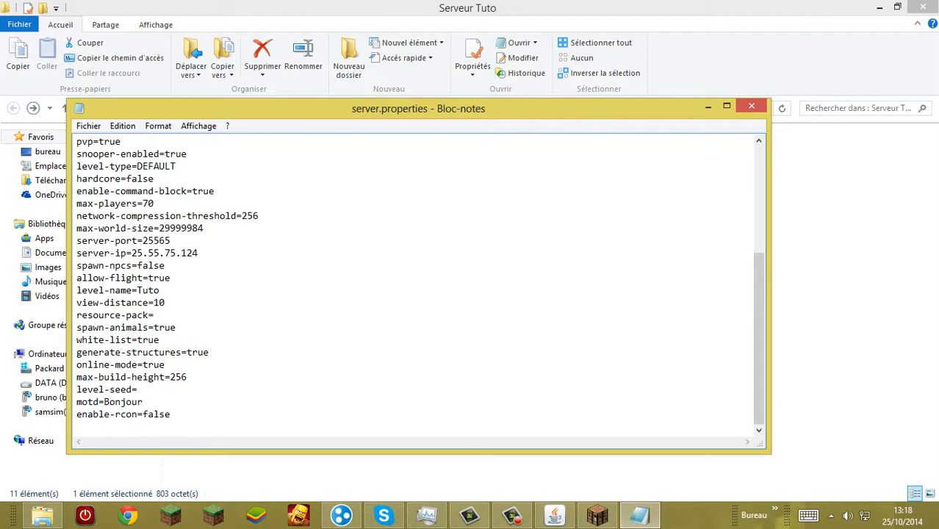
Step: Save the motd change in server.properties, then close the file and its folder
click(88, 125)
click(116, 172)
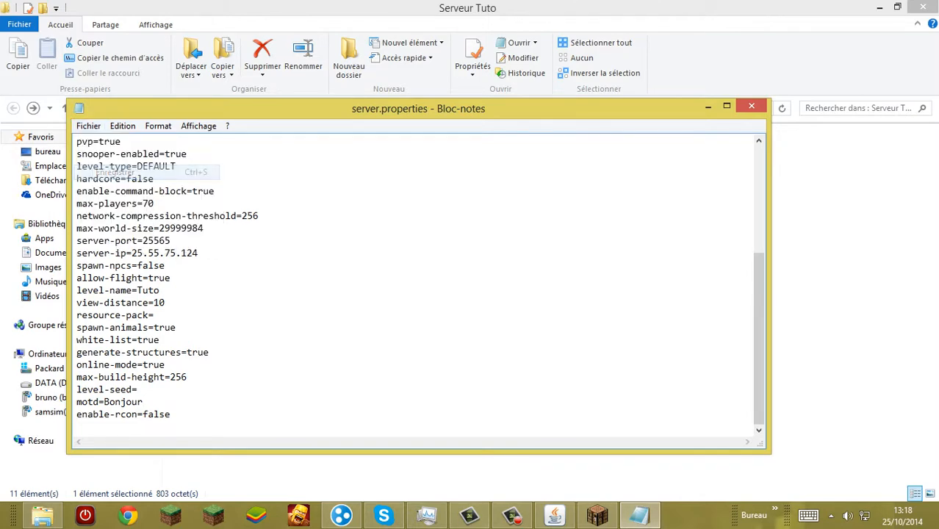
click(752, 106)
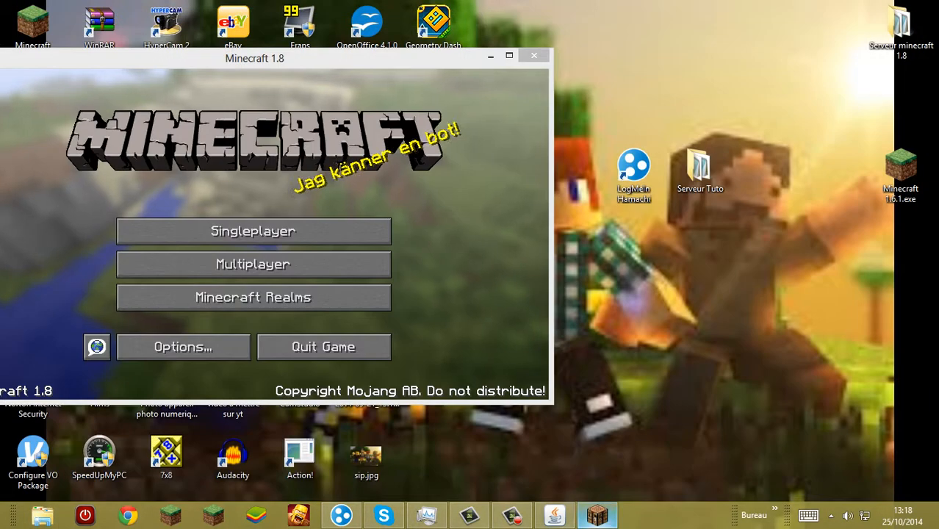
Step: Add a server with the copied Hamachi address to Minecraft's multiplayer list and check its description at the end of the list
click(254, 261)
drag(254, 58, 315, 69)
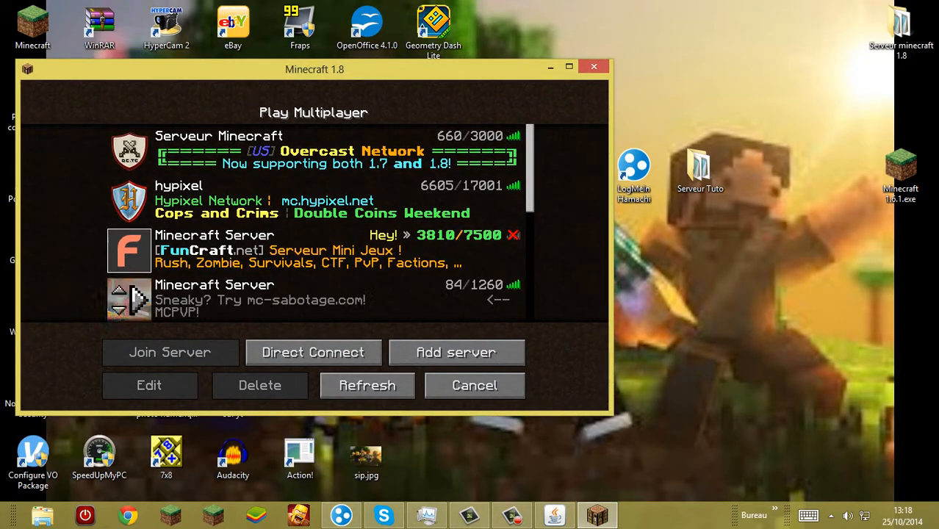
click(456, 352)
text(25.55.75.124)
click(314, 333)
scroll(314, 275, down, 11)
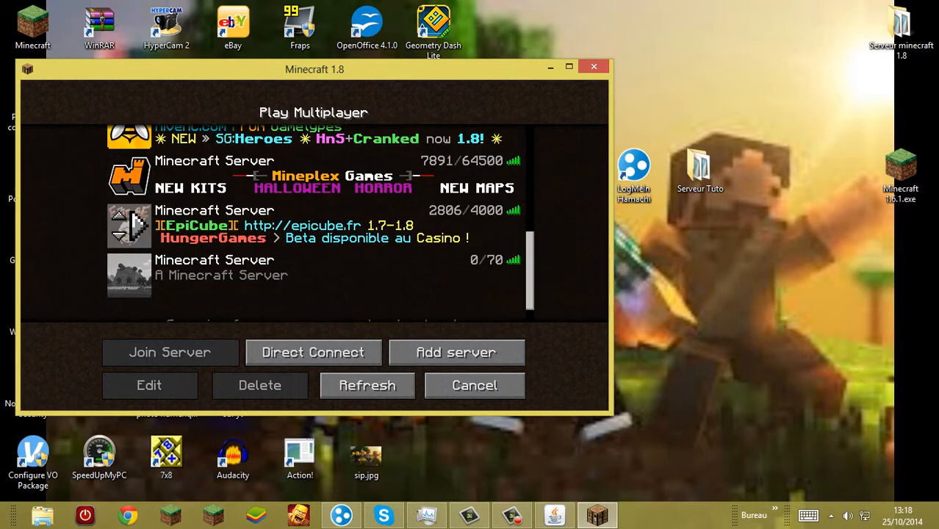
scroll(314, 220, down, 2)
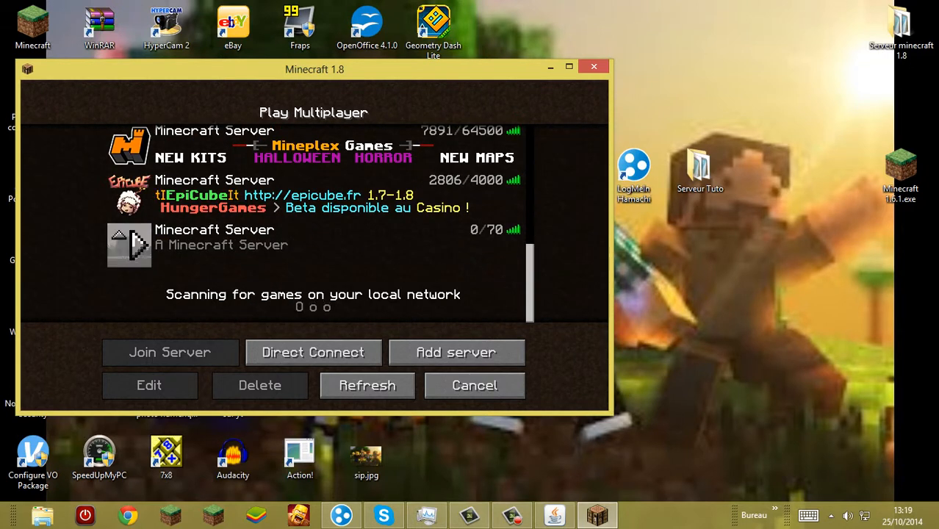
Step: Delete the newly added "A Minecraft Server" entry and quit the game
click(213, 242)
click(260, 385)
click(197, 279)
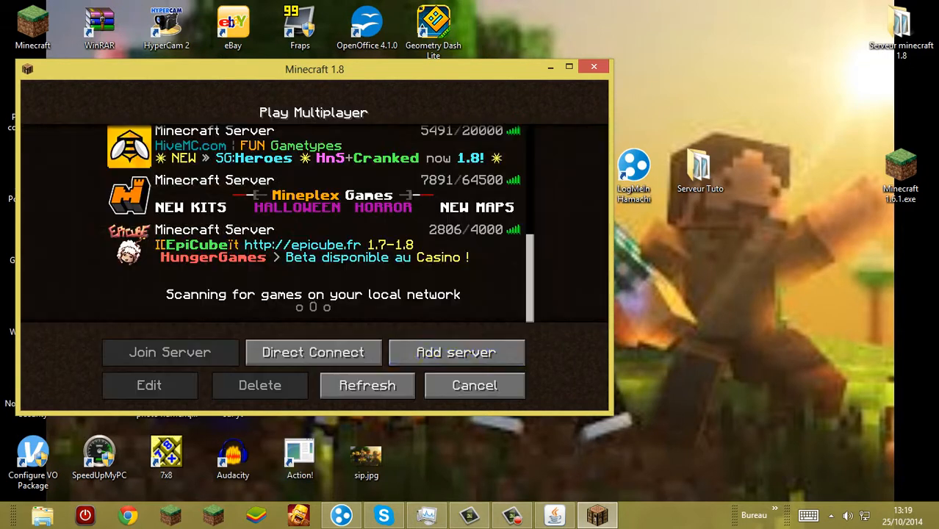
click(475, 386)
click(383, 355)
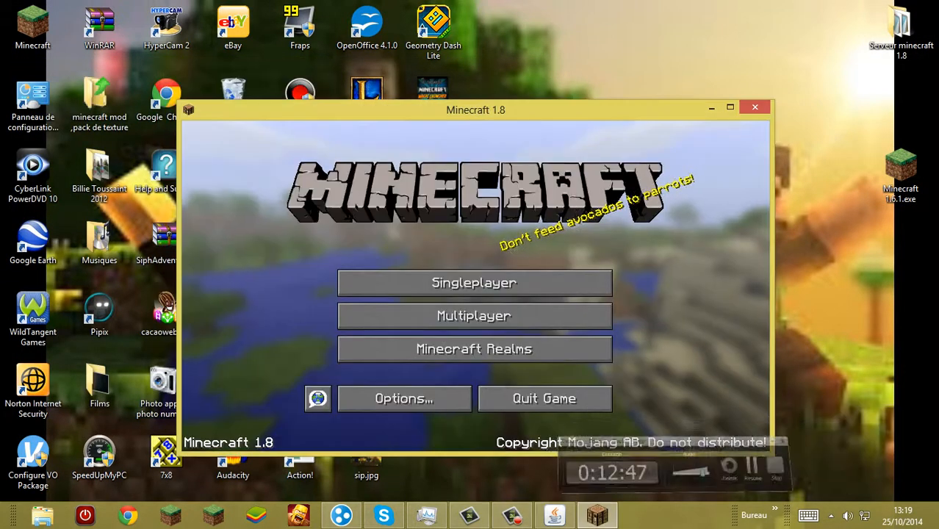
Step: In the restarted game, add a multiplayer server with the address 25.55.75.124 and find it in the list
click(474, 316)
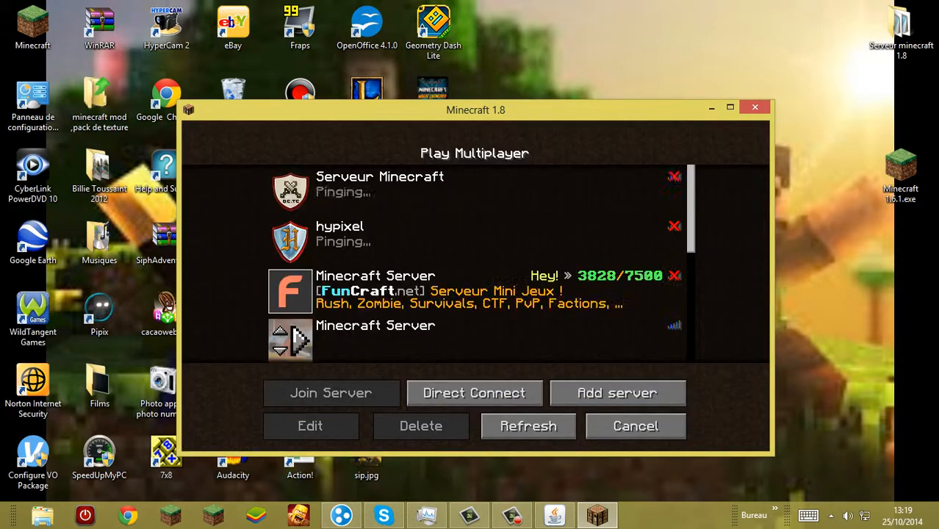
scroll(474, 264, down, 2)
scroll(474, 265, down, 3)
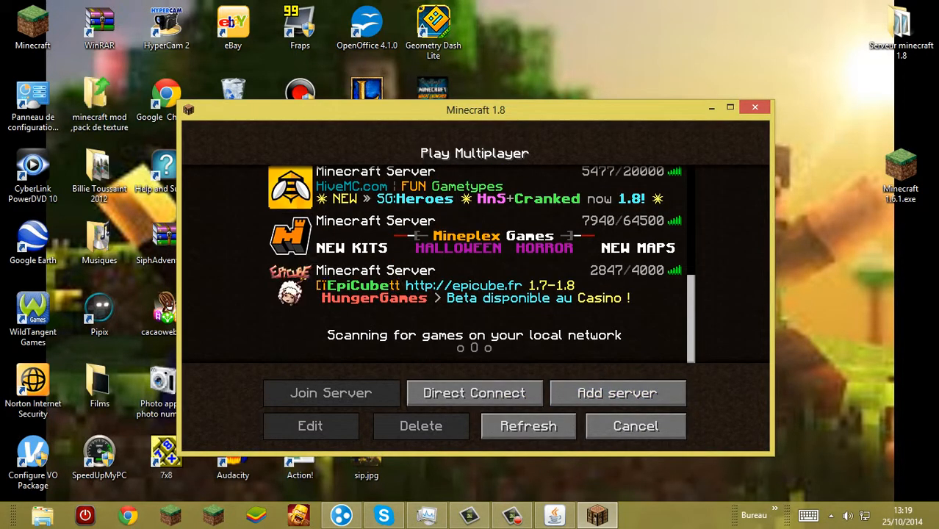
click(618, 394)
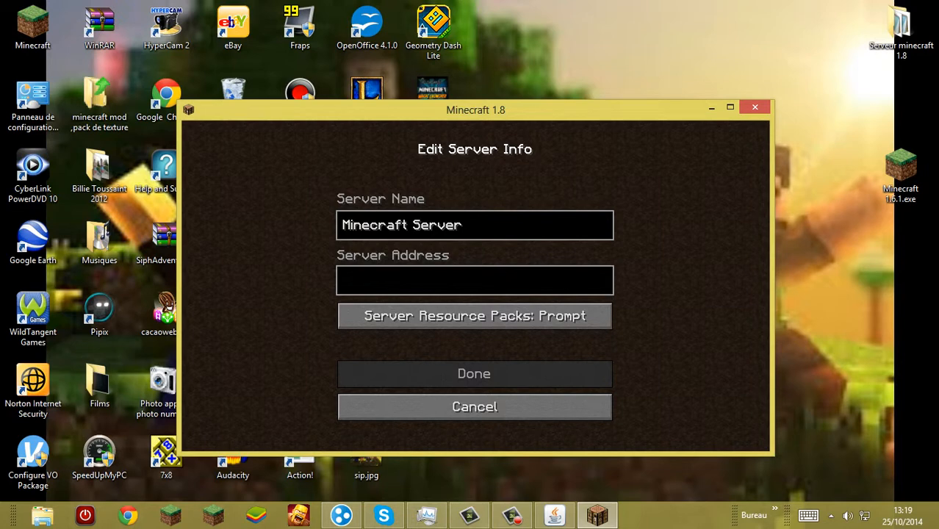
text(25.55.75.124)
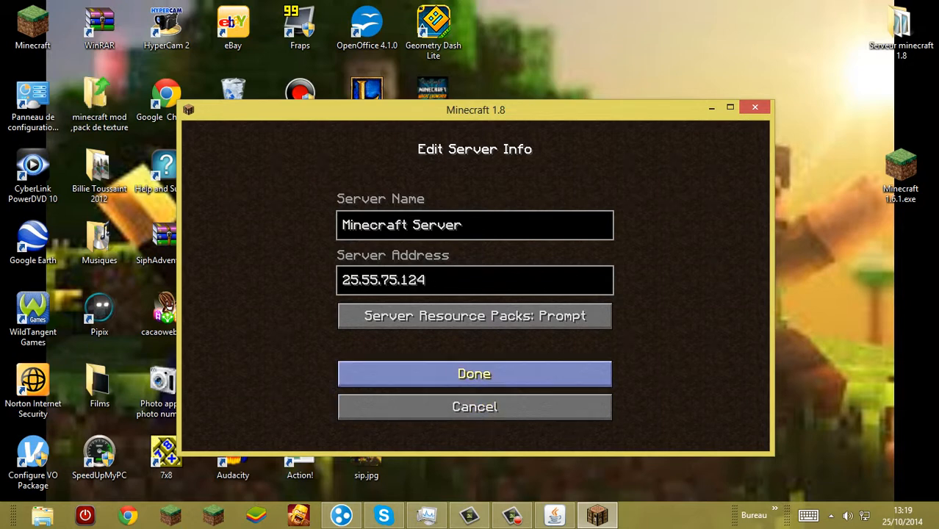
click(475, 374)
scroll(478, 258, down, 4)
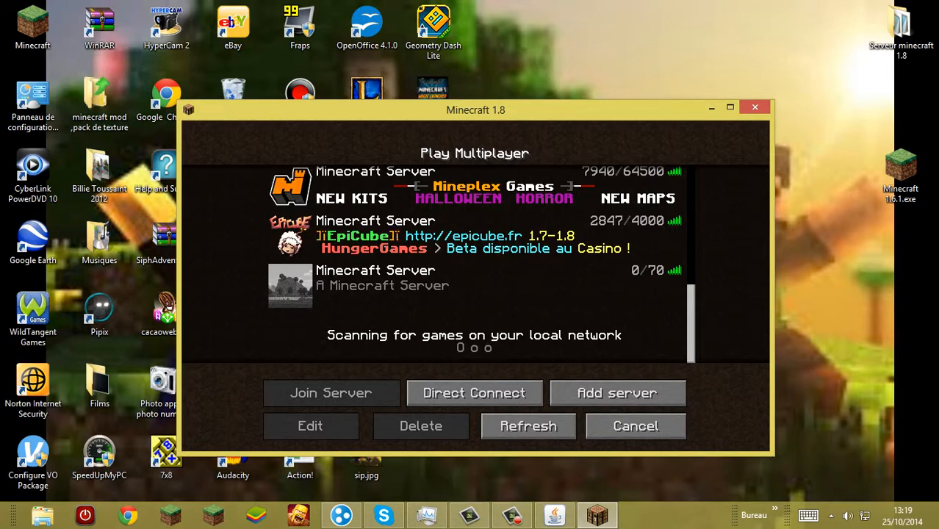
Step: Select the re-added "A Minecraft Server" entry and delete it from the multiplayer list
click(456, 286)
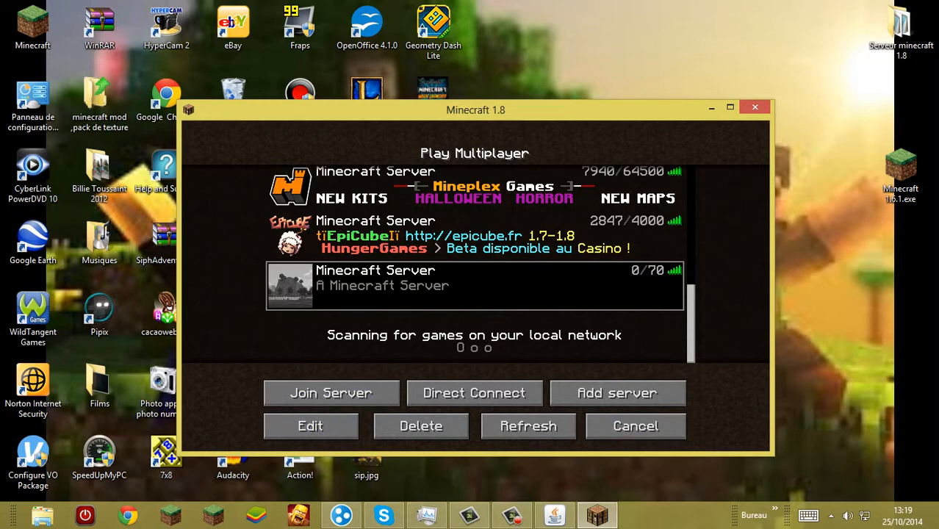
click(421, 426)
click(365, 319)
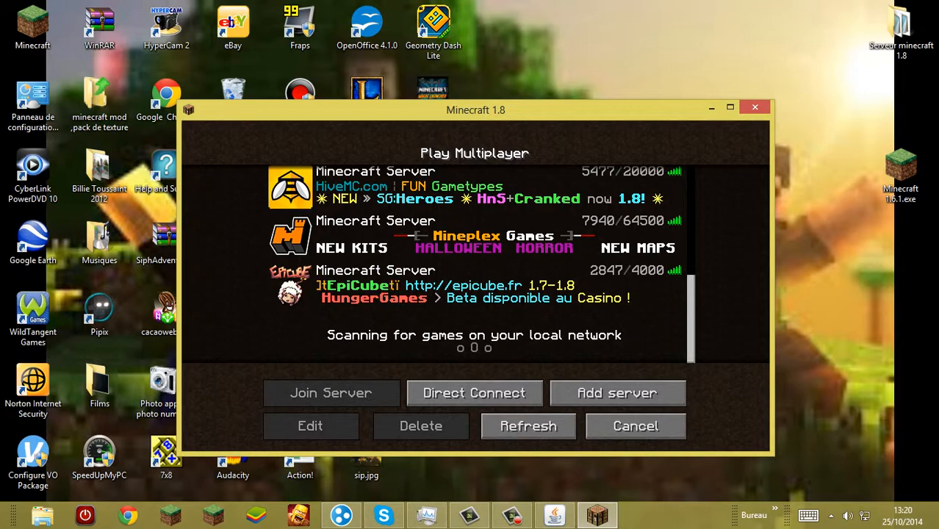
Step: Copy the computer's IPv4 address from LogMeIn Hamachi and return to Minecraft's multiplayer server list
click(711, 108)
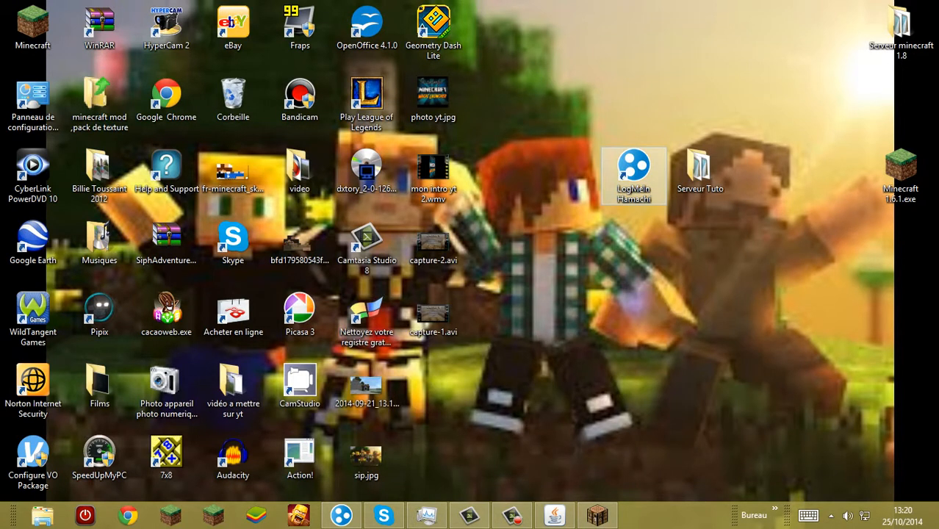
click(341, 515)
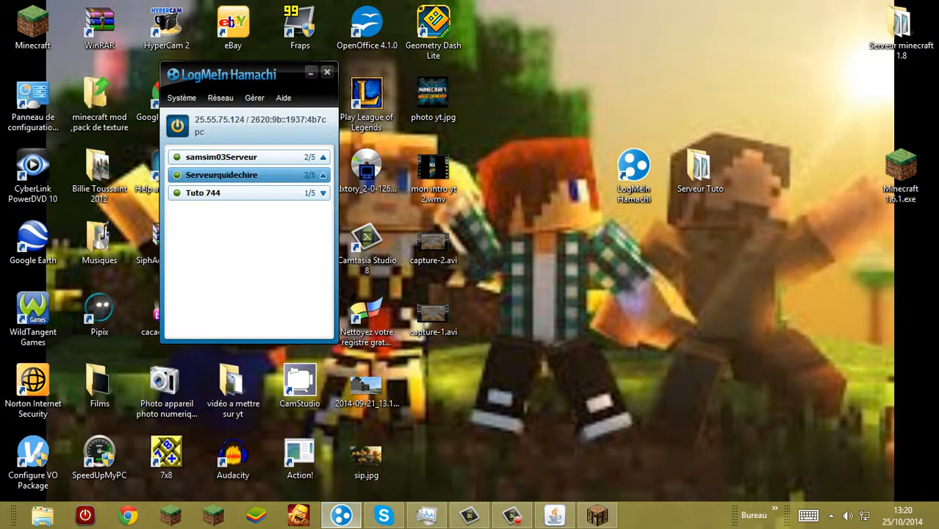
right_click(204, 122)
click(243, 130)
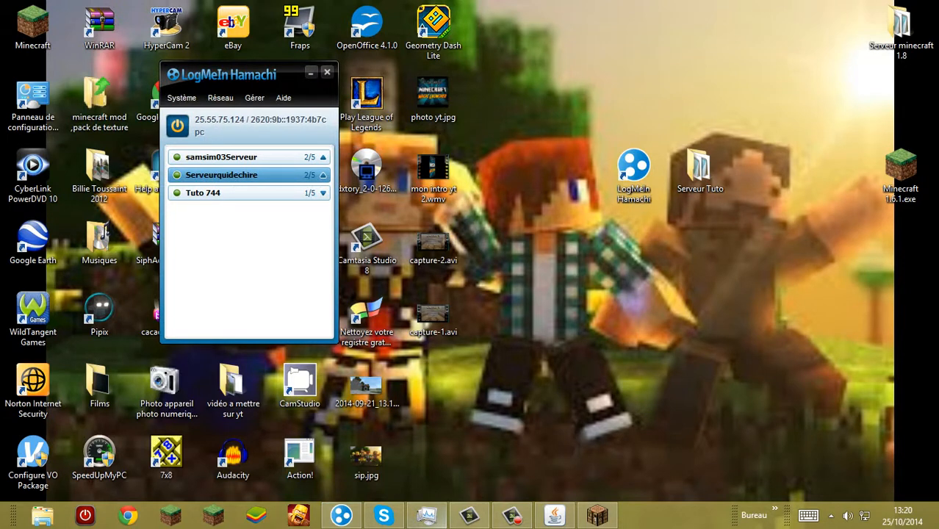
click(597, 516)
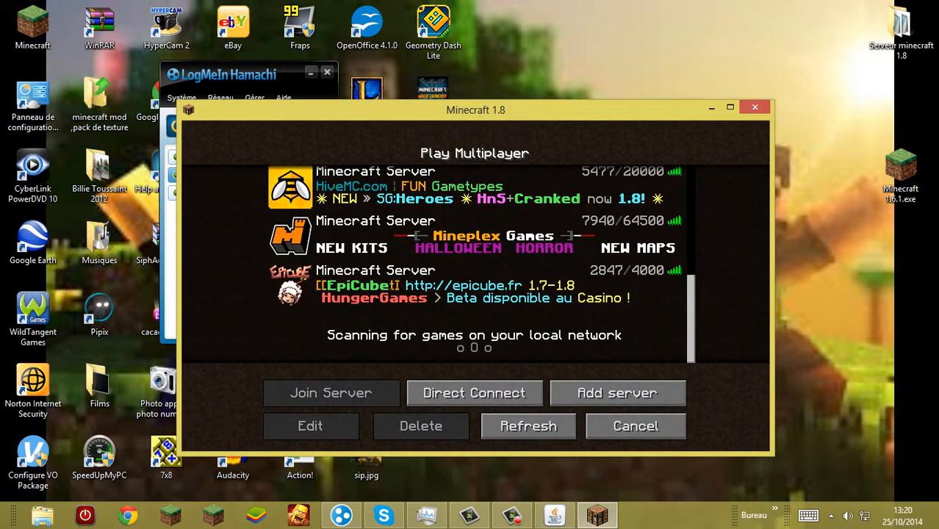
click(712, 107)
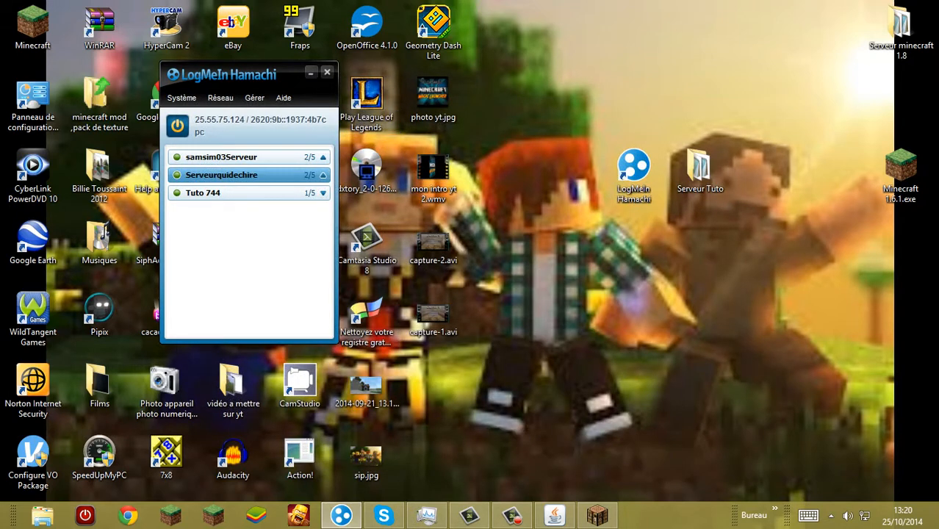
click(597, 515)
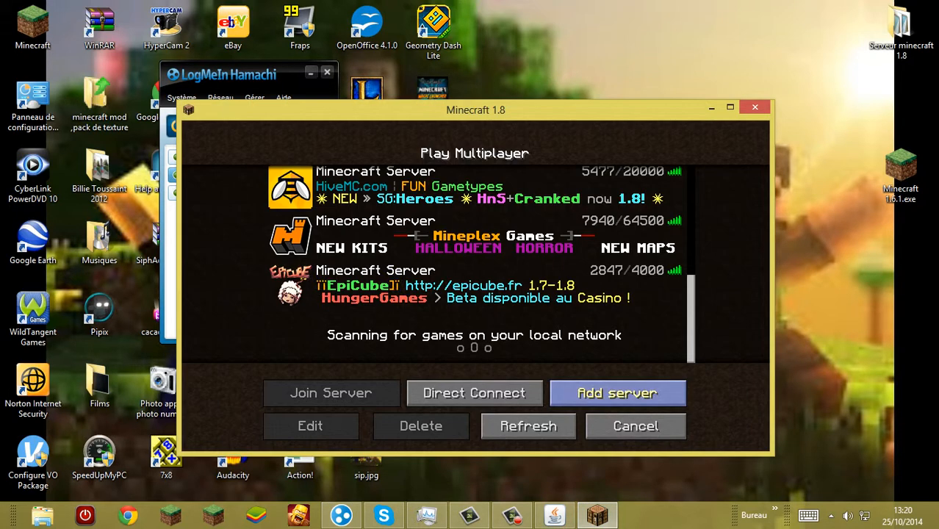
Step: Add a multiplayer server with the copied Hamachi address 25.55.75.124, keeping the name Minecraft Server
click(629, 391)
click(475, 281)
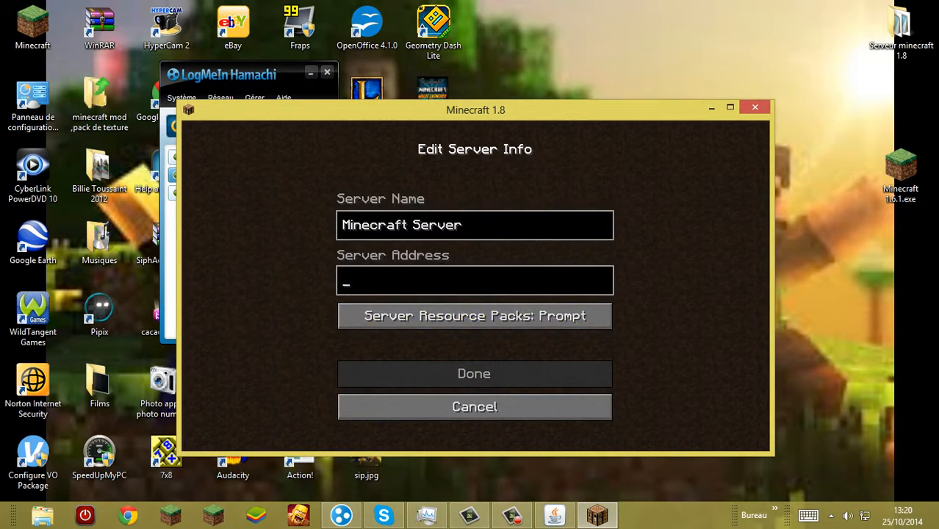
text(25.55.75.124)
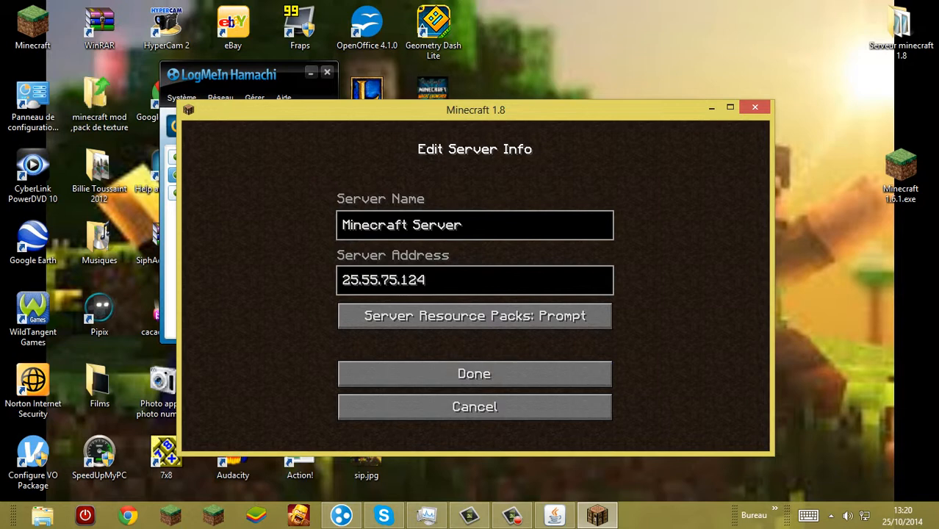
click(474, 373)
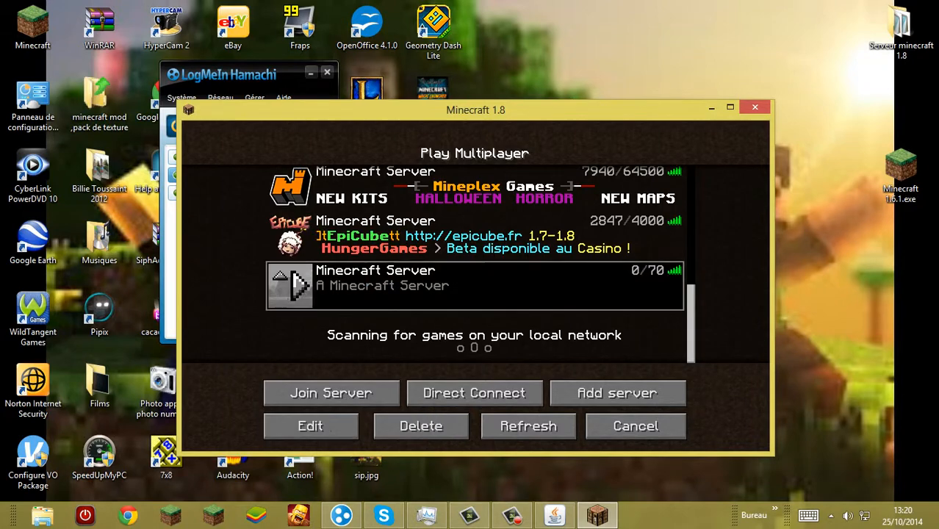
Step: Delete the just-added "A Minecraft Server" entry from the multiplayer list and quit Minecraft
click(422, 426)
click(412, 323)
click(636, 426)
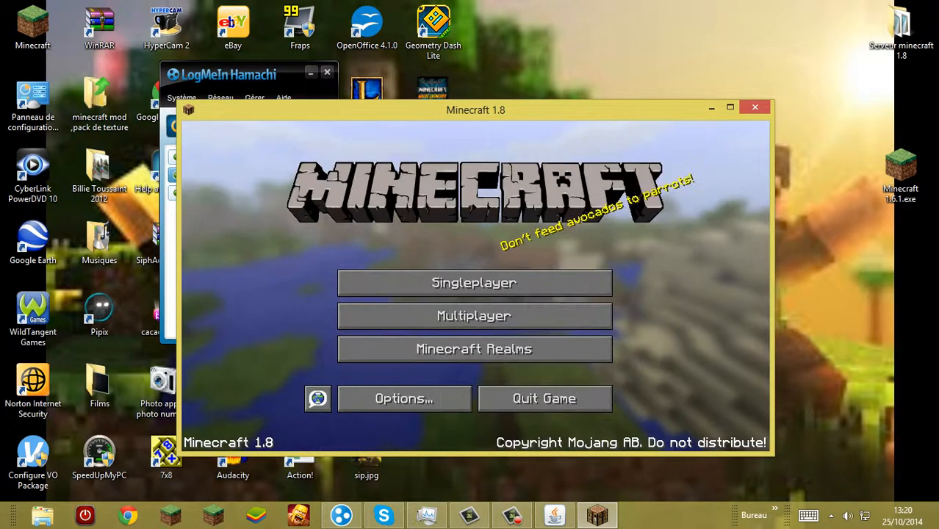
click(544, 399)
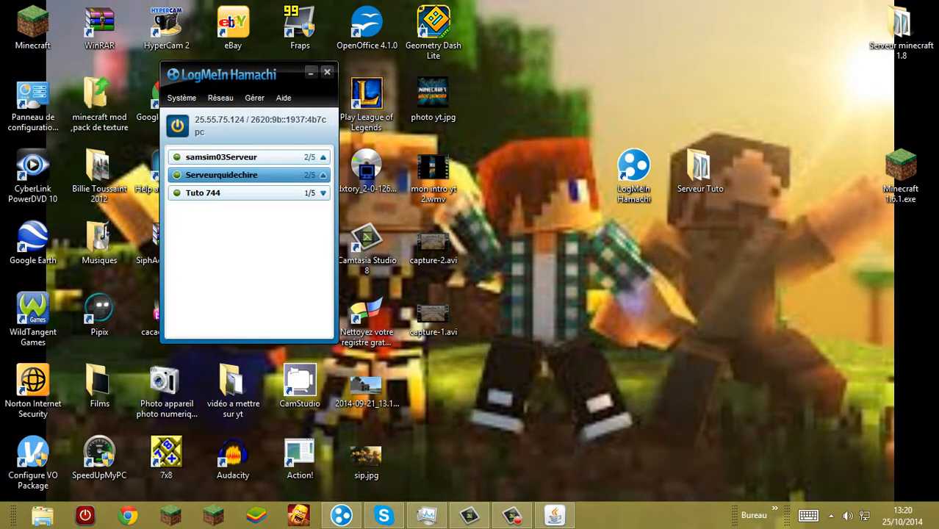